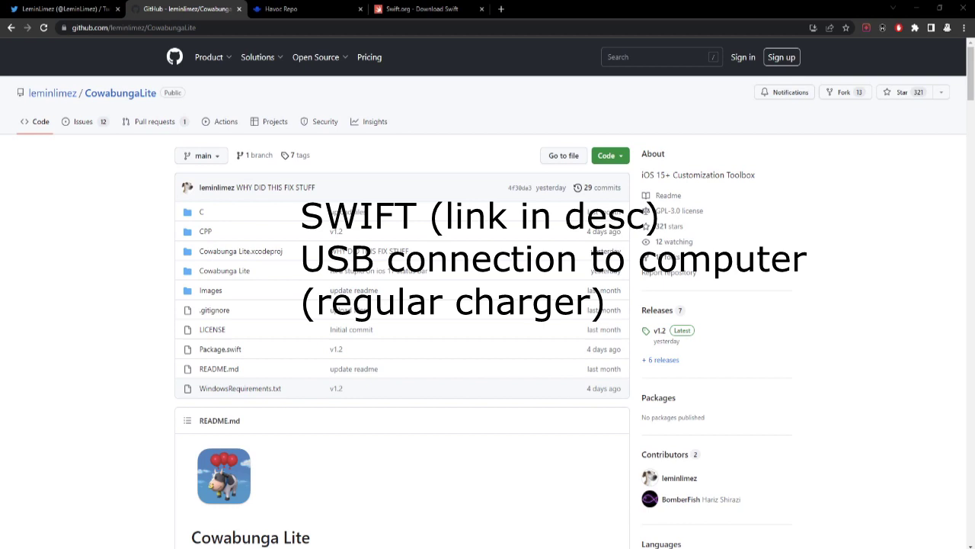
Download the Swift 5.8.1 x86_64 installer for Windows 10 from Swift.org and run a repair of the Swift Developer Package.
left_click(422, 9)
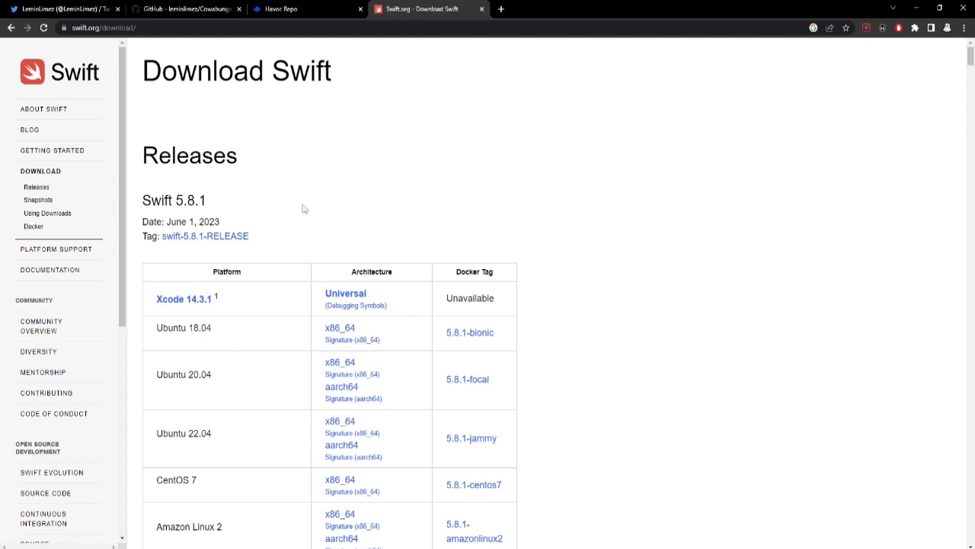
scroll(303, 208, "down", 3)
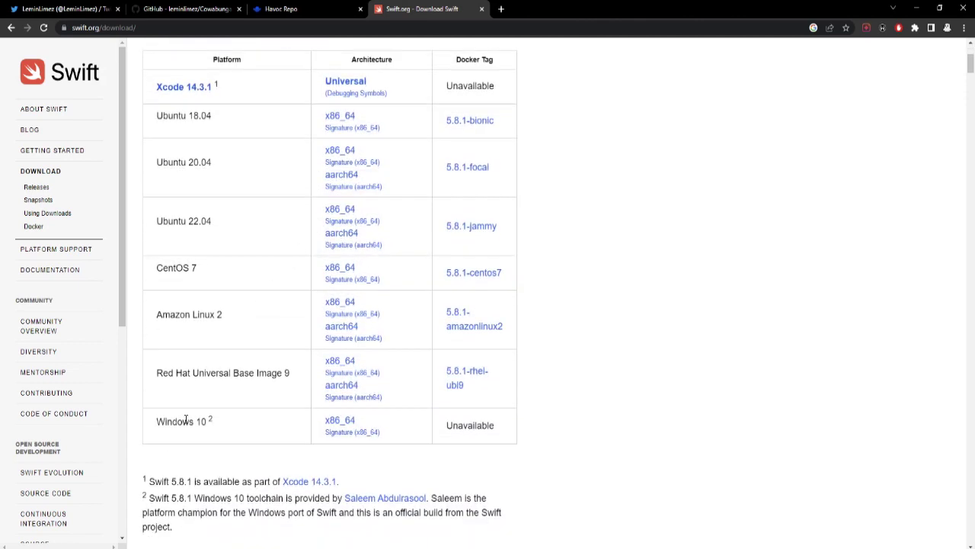
left_click(349, 422)
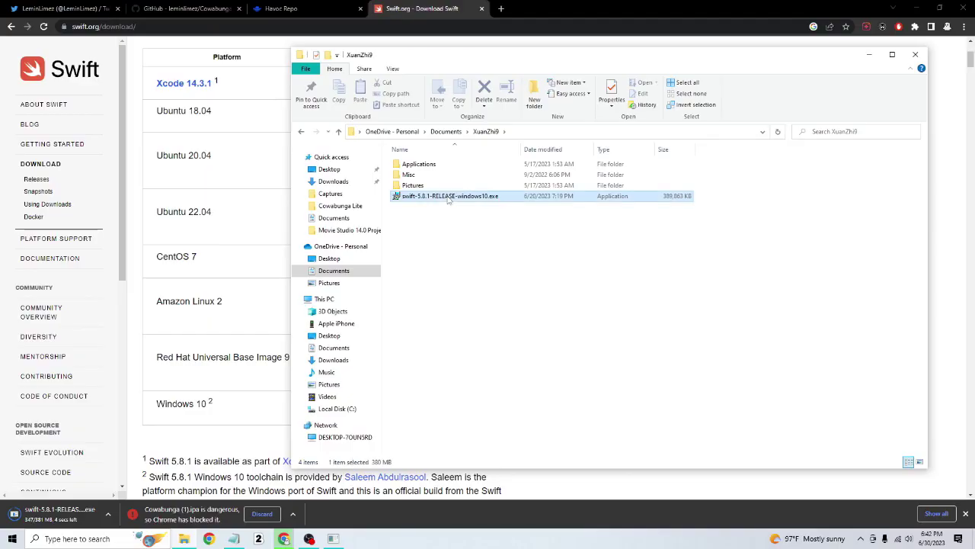
double_click(450, 196)
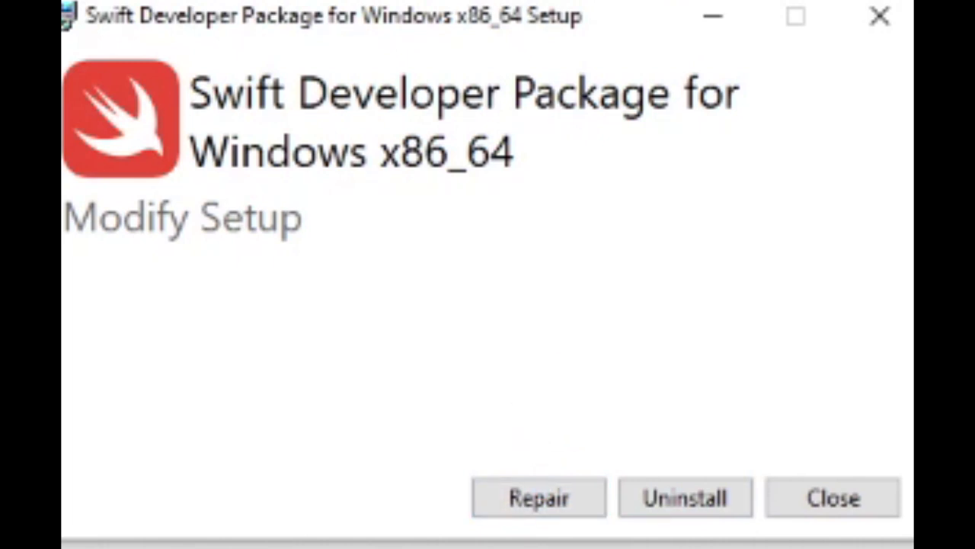
left_click(565, 509)
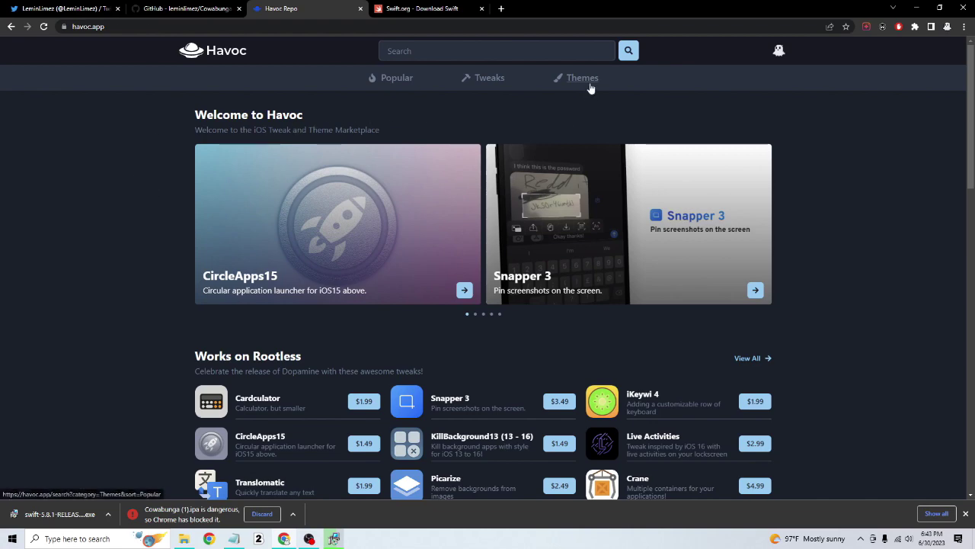
Browse the themes on the Havoc repo and filter them to show only free ones.
left_click(563, 79)
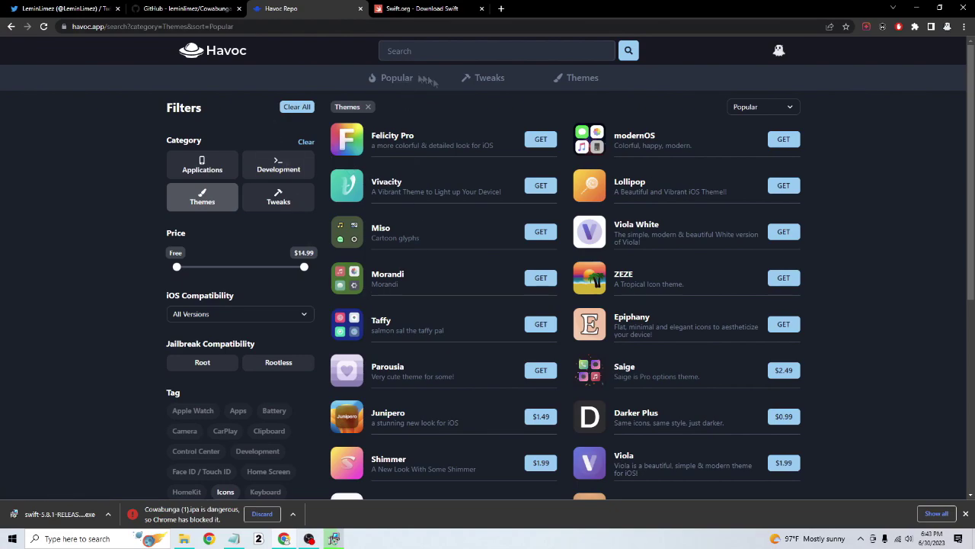
scroll(554, 212, "down", 5)
scroll(554, 212, "up", 5)
left_click_drag(304, 268, 155, 263)
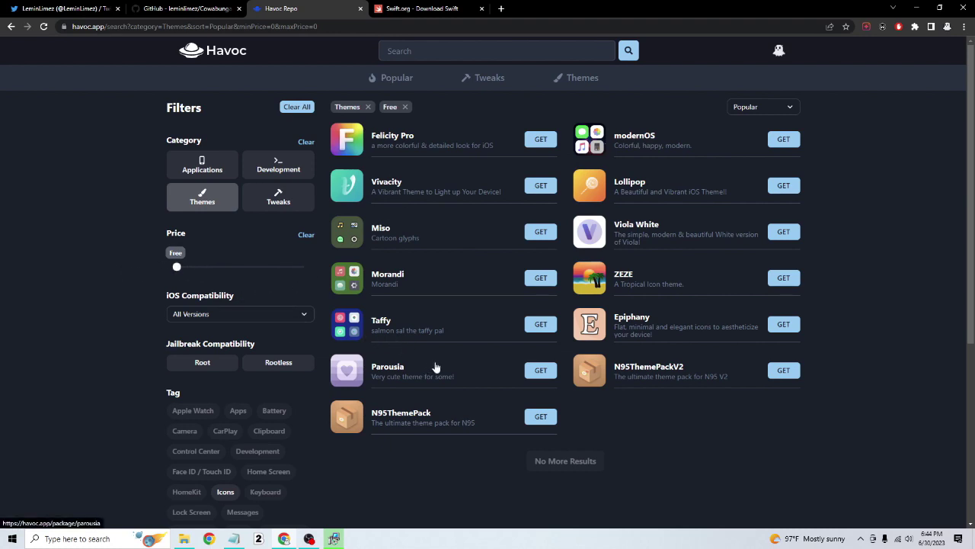
Add the modernOS theme to the Havoc account and download its icons as a ZIP.
left_click(674, 141)
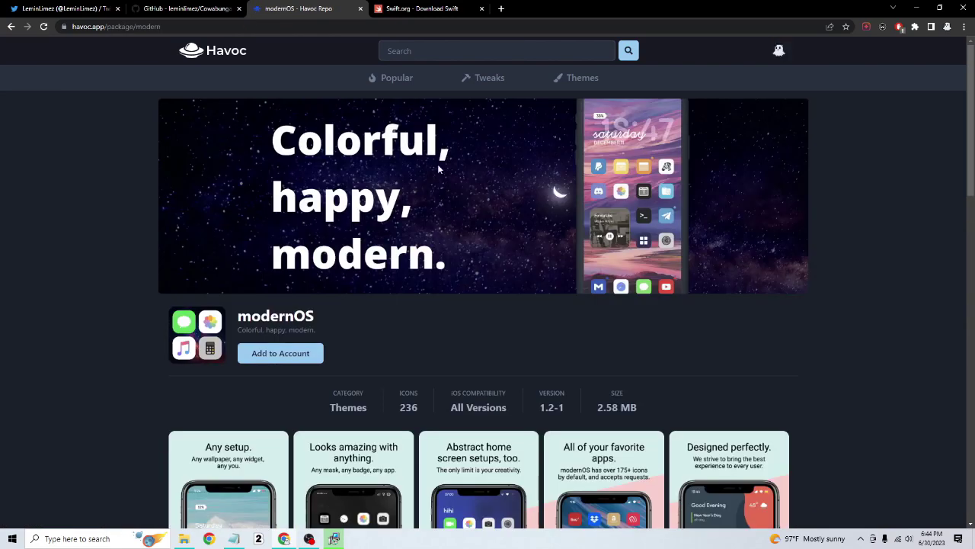
scroll(340, 286, "down", 1)
left_click(283, 254)
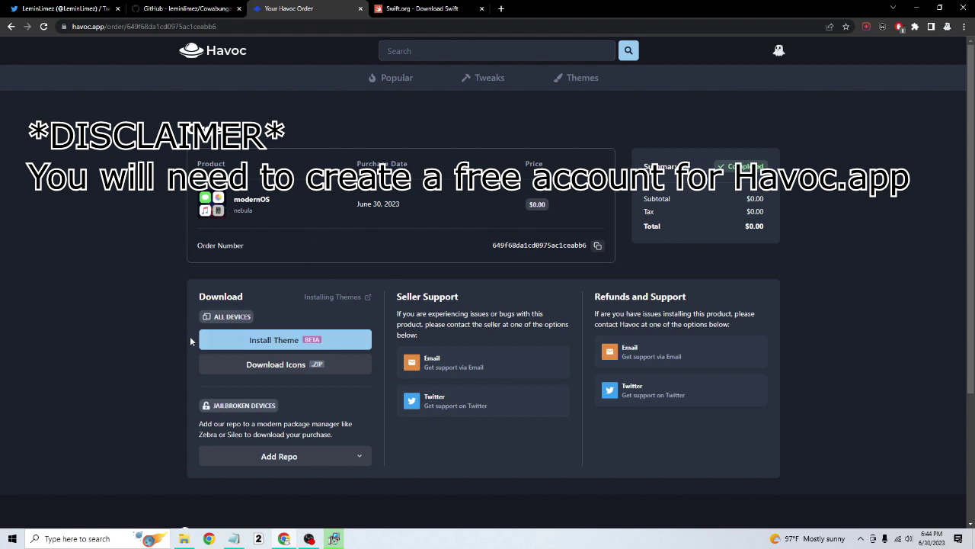
left_click(262, 366)
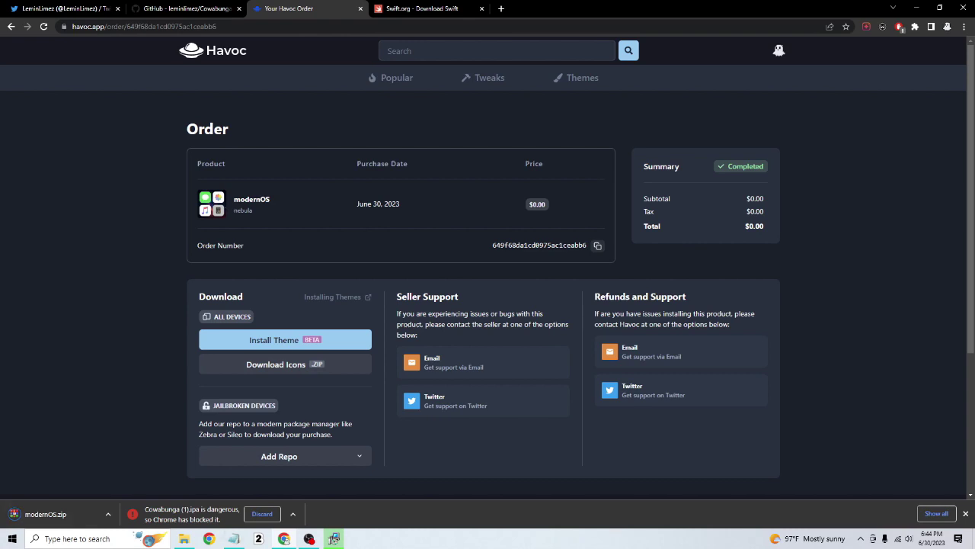
Close the Swift setup, then download Windows.Cowabunga.Lite.zip from the CowabungaLite v1.2 release on GitHub and keep the flagged file.
left_click(333, 538)
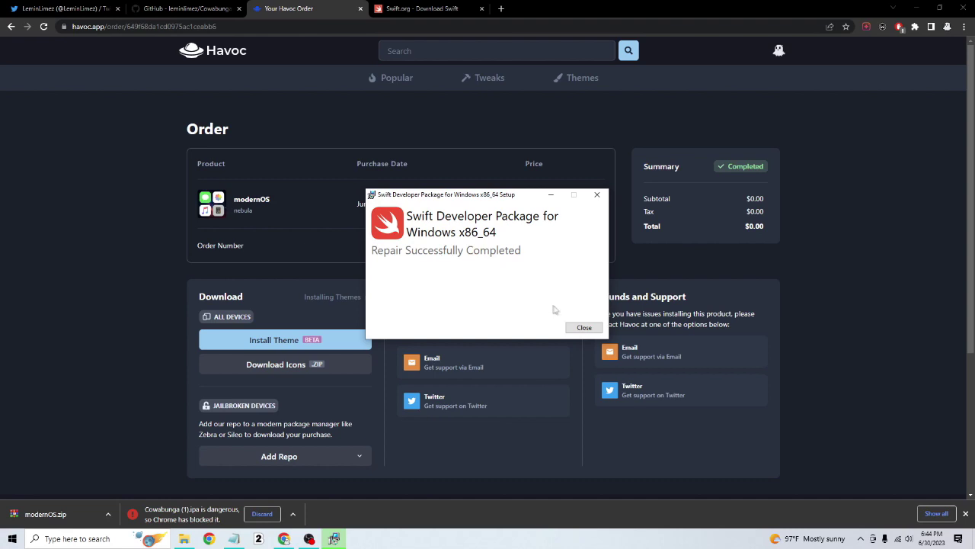
left_click(583, 328)
left_click(178, 6)
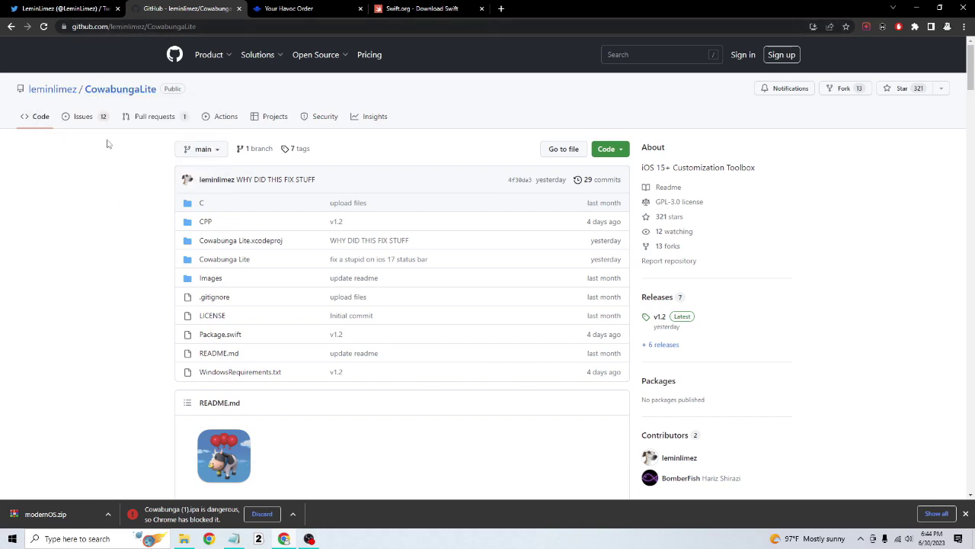
left_click(657, 317)
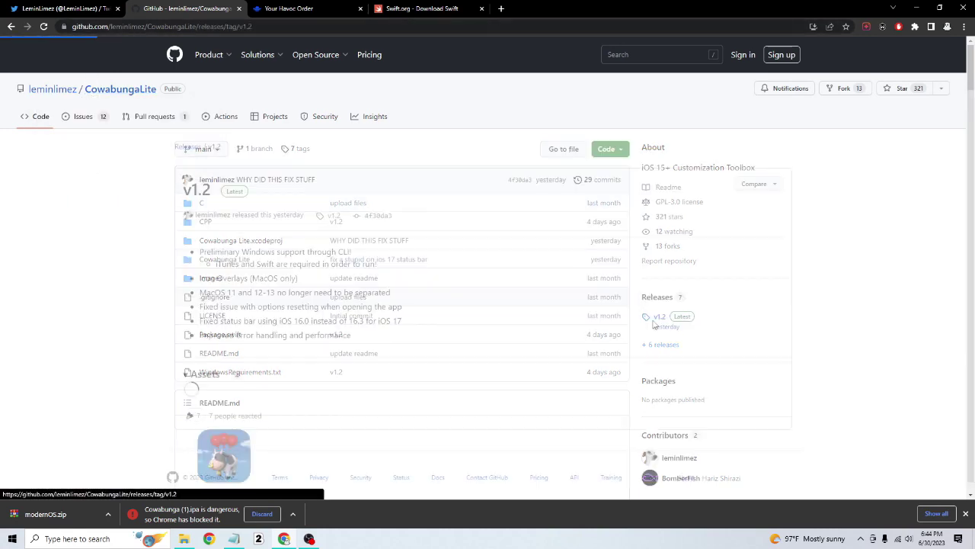
scroll(510, 302, "down", 1)
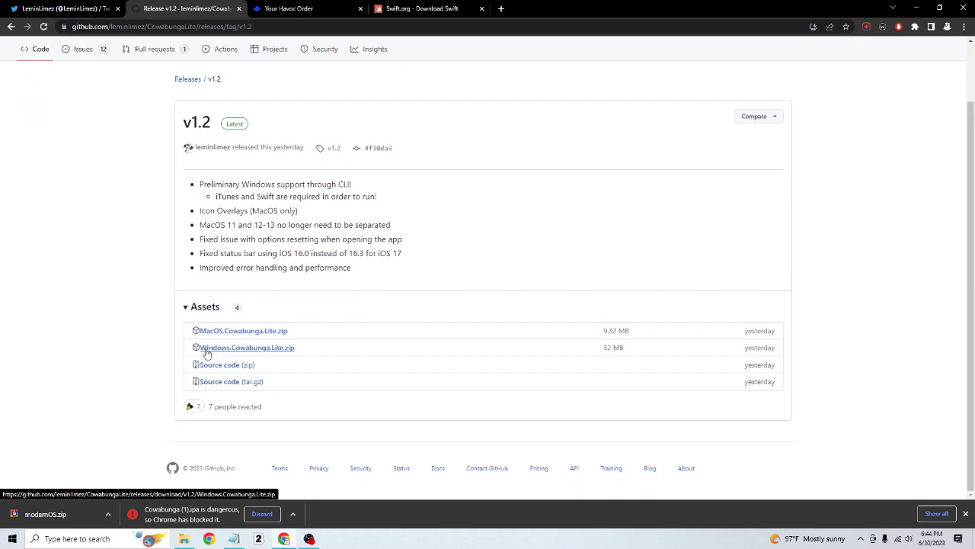
left_click(286, 349)
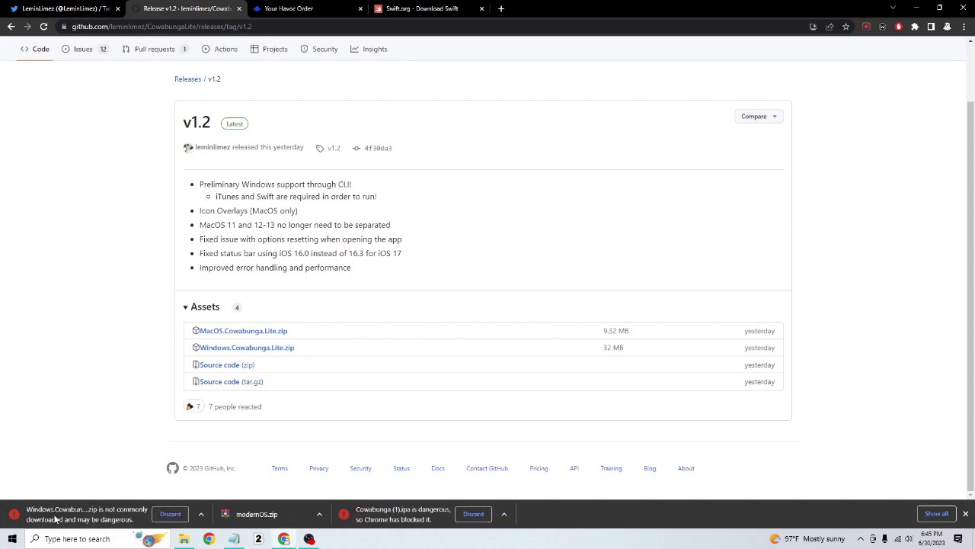
left_click(202, 515)
left_click(212, 479)
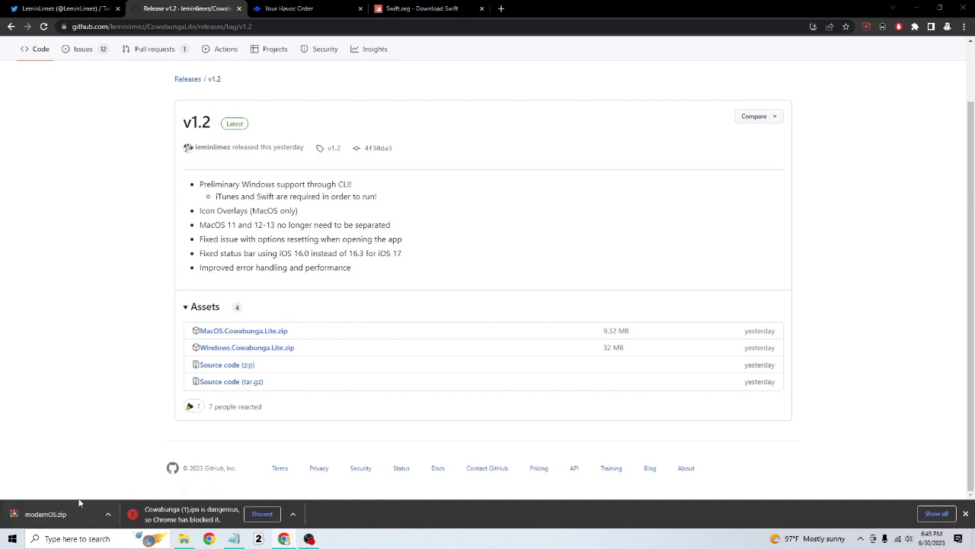
Open the downloaded Windows.Cowabunga.Lite archive and extract its Cowabunga Lite folder.
left_click(90, 503)
left_click(81, 96)
double_click(164, 5)
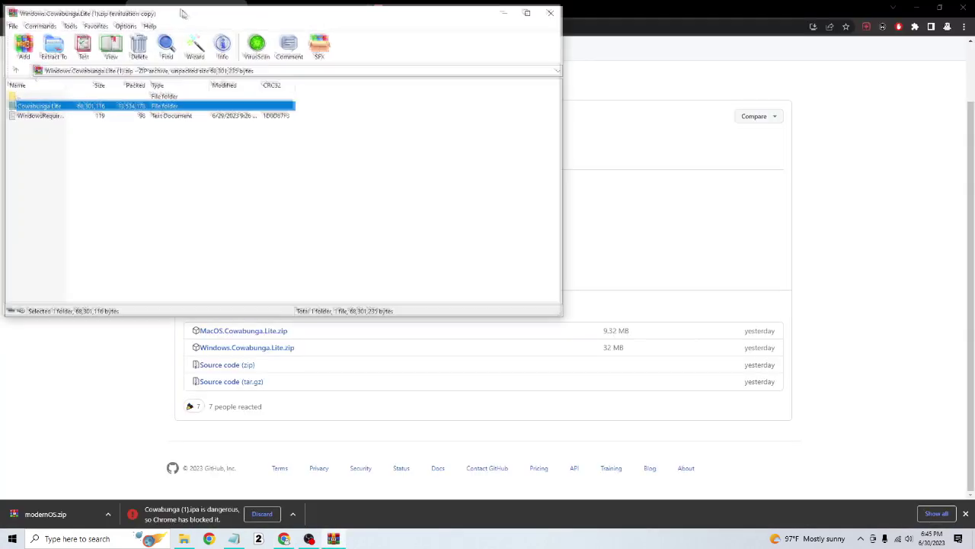
left_click_drag(163, 5, 268, 67)
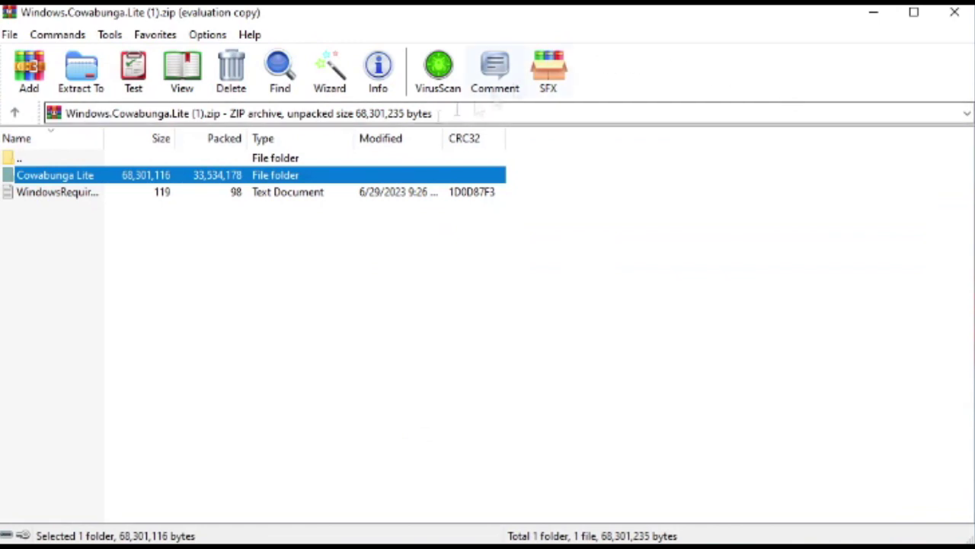
left_click_drag(55, 175, 458, 305)
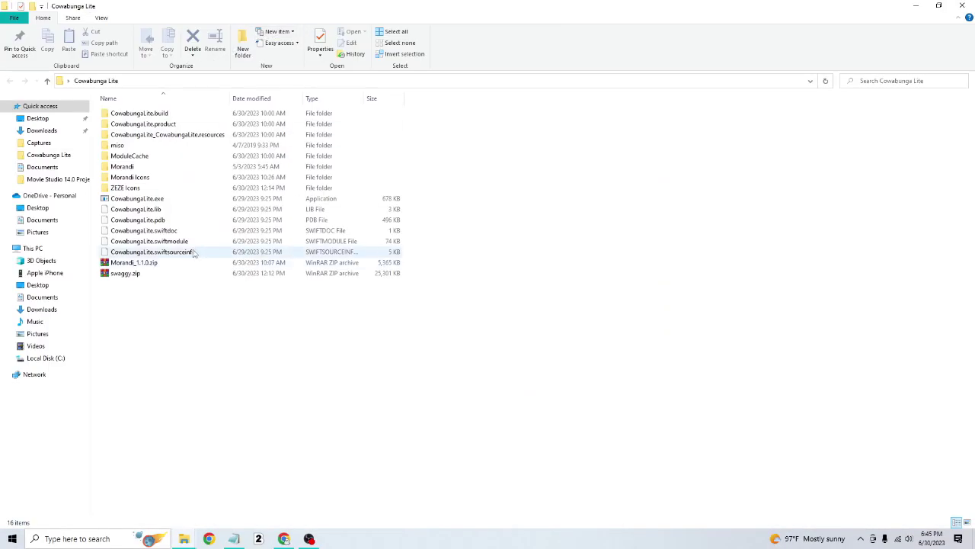
Run CowabungaLite.exe from the Cowabunga Lite folder and check the version, connected device and support information.
double_click(121, 201)
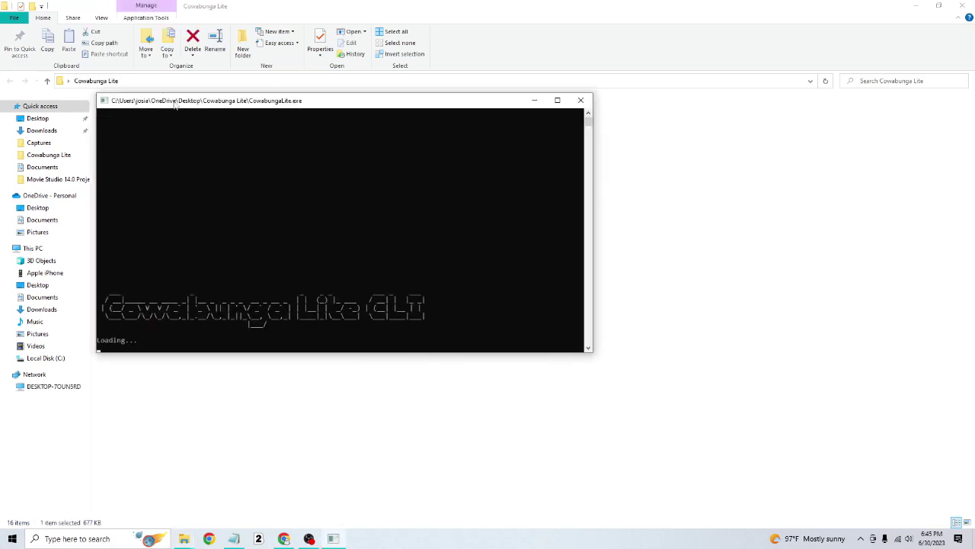
left_click_drag(175, 107, 461, 61)
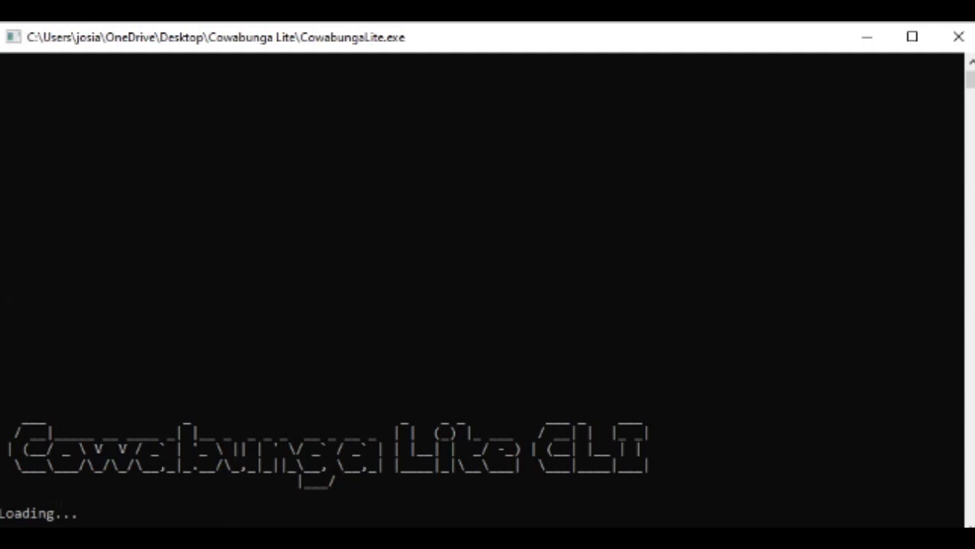
left_click_drag(4, 242, 111, 286)
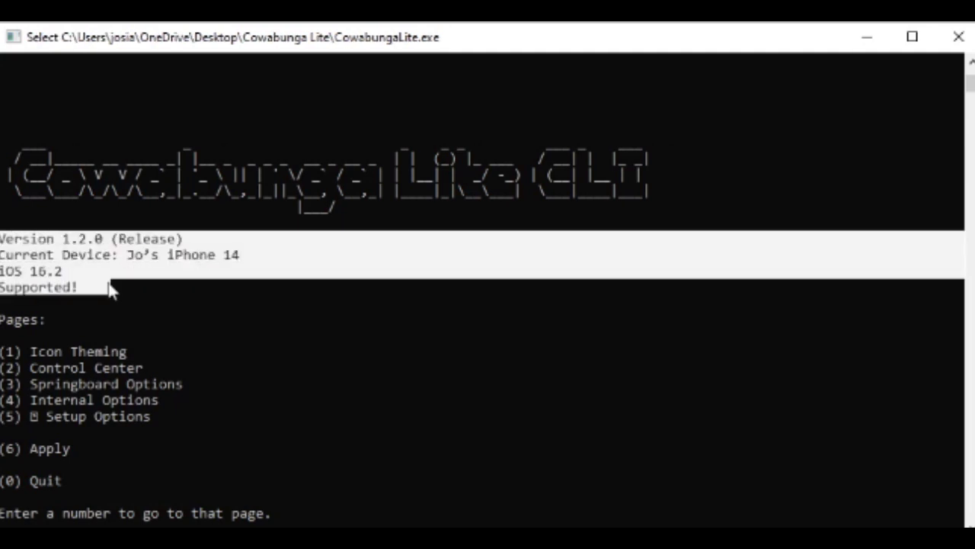
left_click(59, 293)
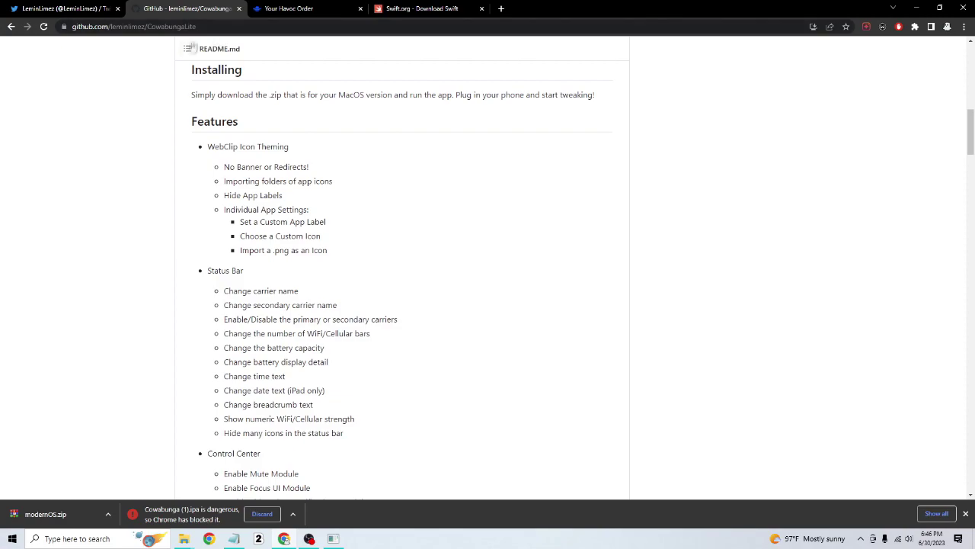
scroll(168, 132, "up", 3)
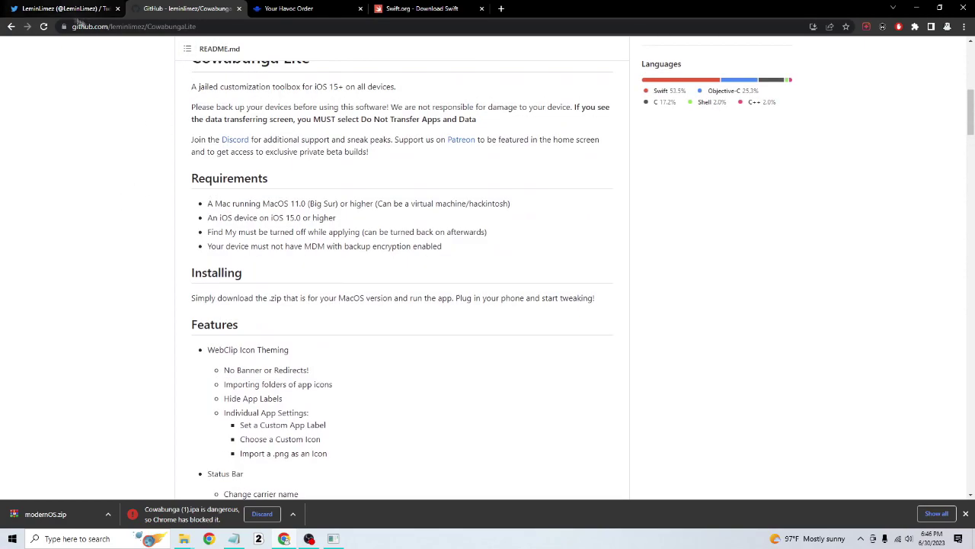
scroll(131, 118, "up", 3)
scroll(131, 118, "up", 3)
scroll(142, 119, "down", 10)
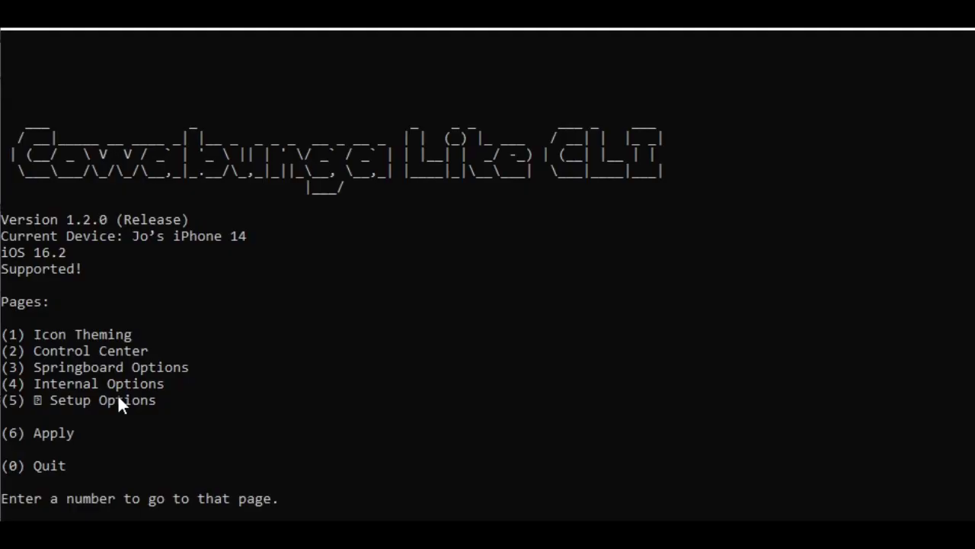
Go to the Icon Theming page in the Cowabunga Lite CLI and enable icon theming.
type("1")
key("Return")
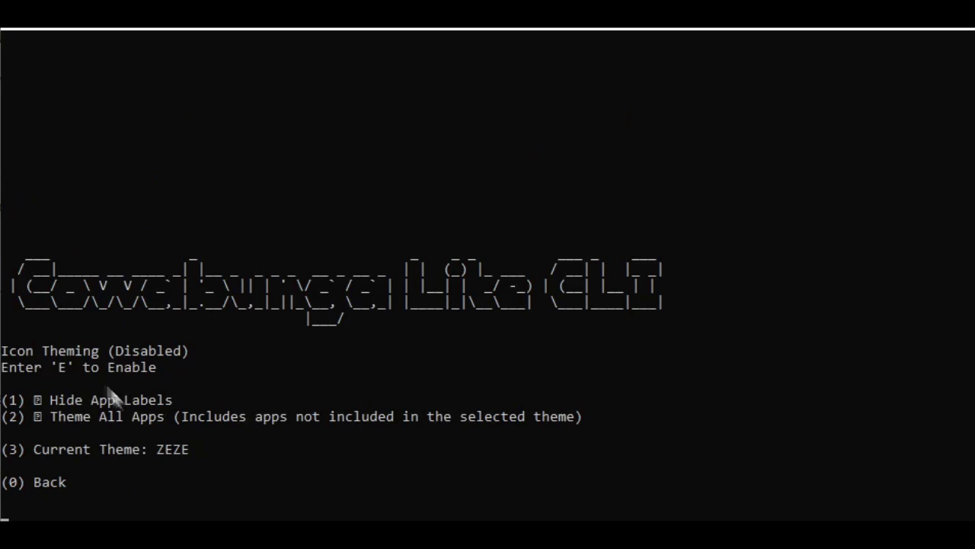
type("E")
key("Return")
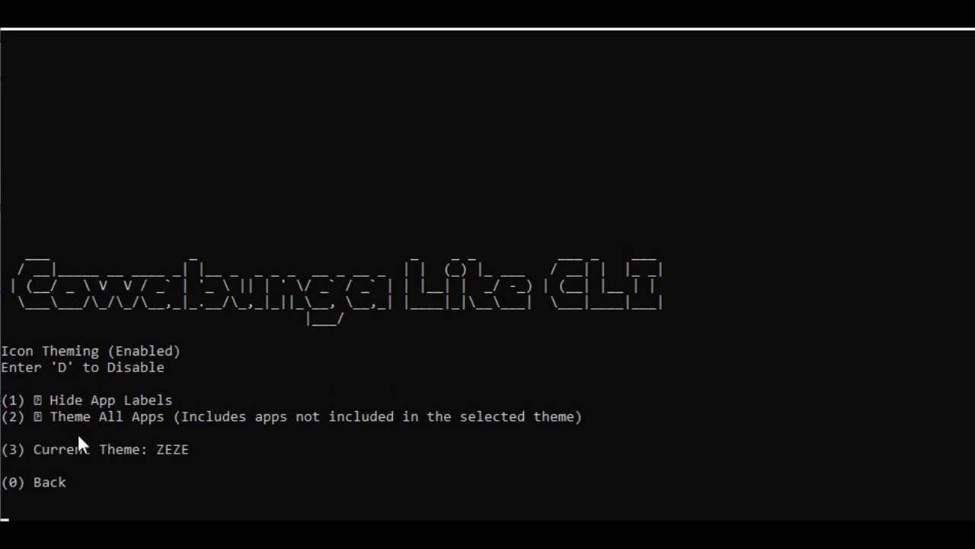
Open the current theme selection and start importing a new theme.
type("3")
key("Return")
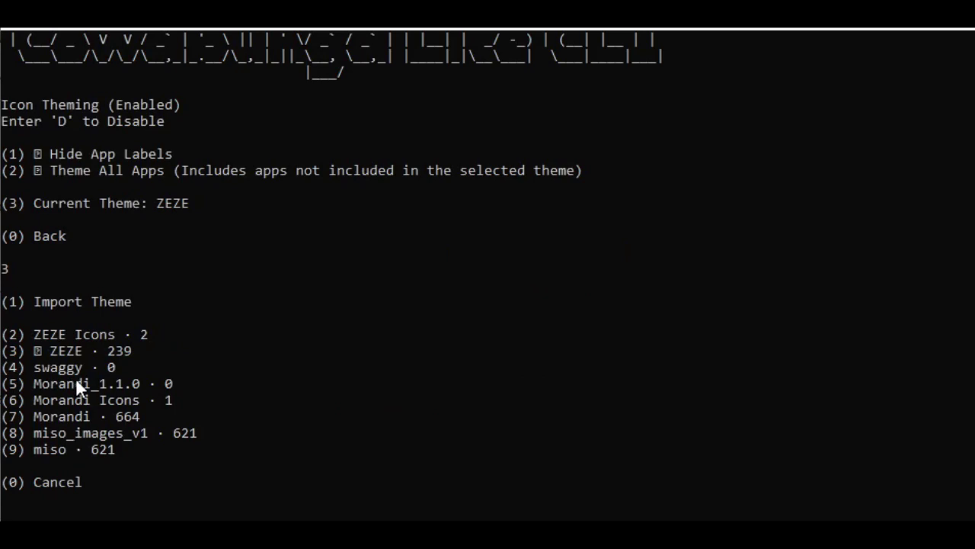
type("1")
key("Return")
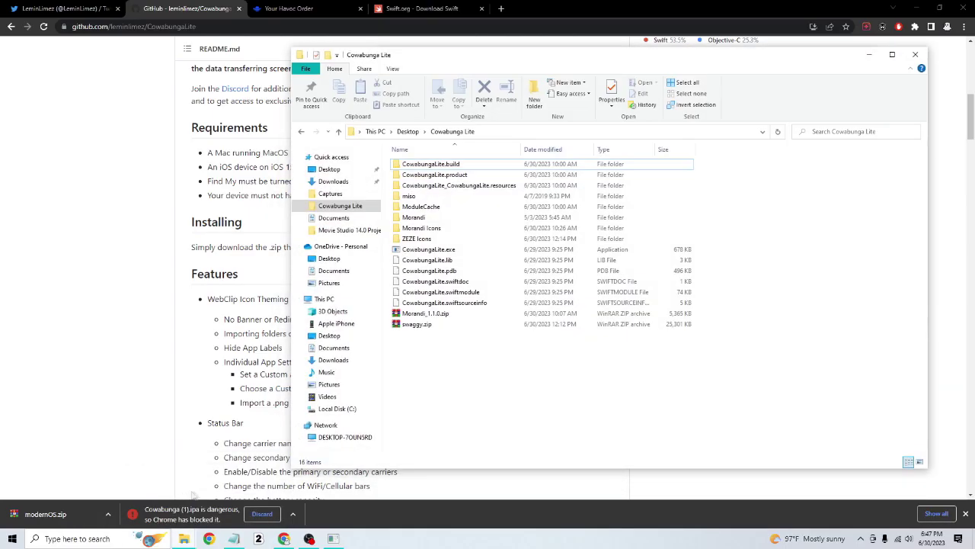
Arrange File Explorer windows so the Downloads folder and the Cowabunga Lite folder are open side by side.
left_click_drag(384, 64, 0, 70)
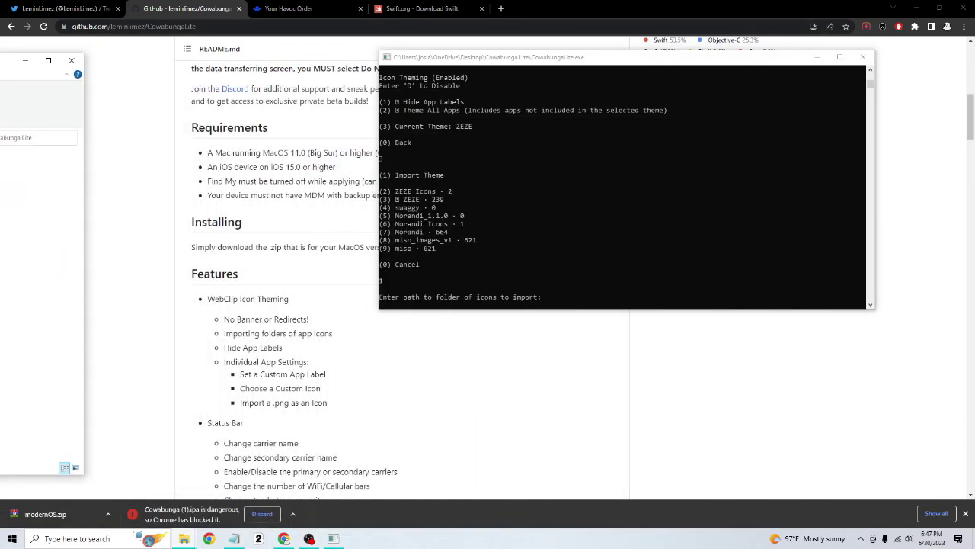
key("alt+Up")
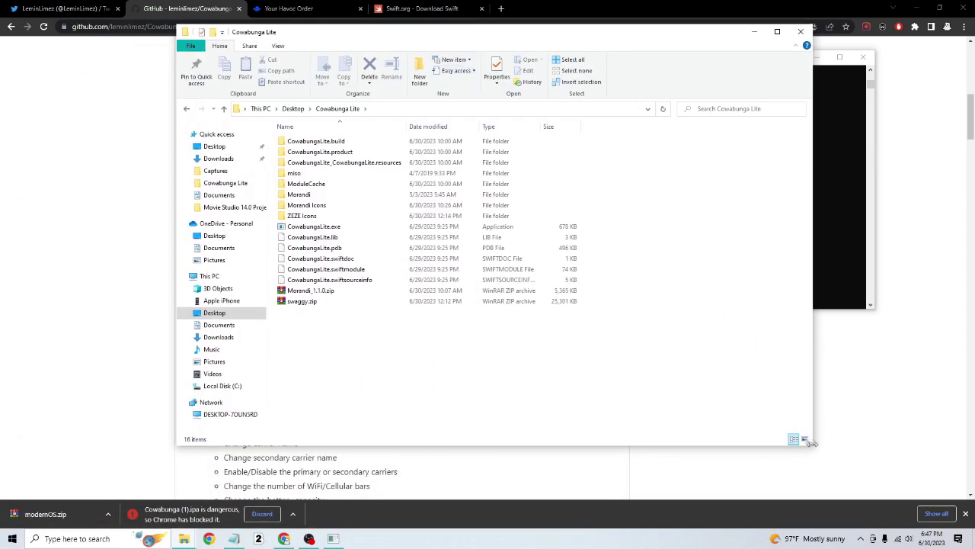
left_click_drag(813, 442, 541, 449)
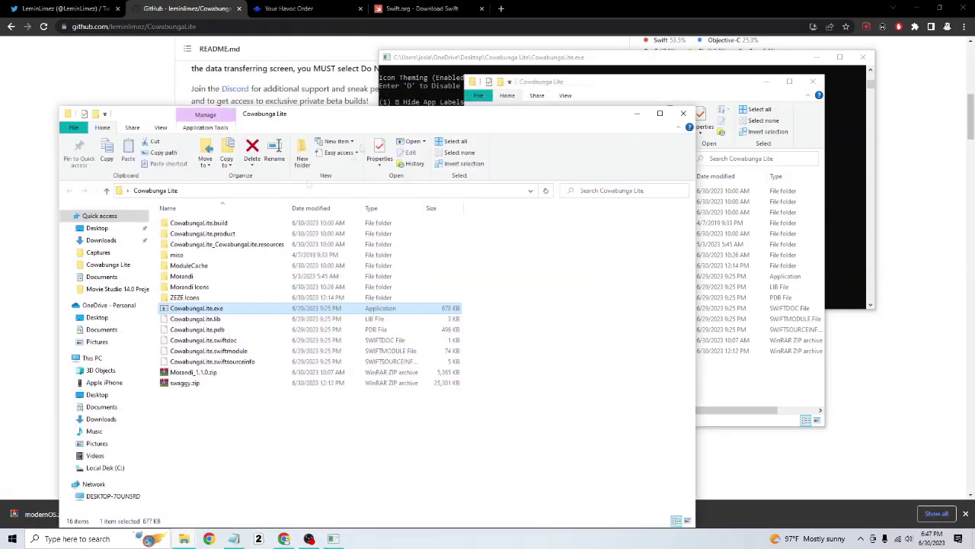
left_click(101, 240)
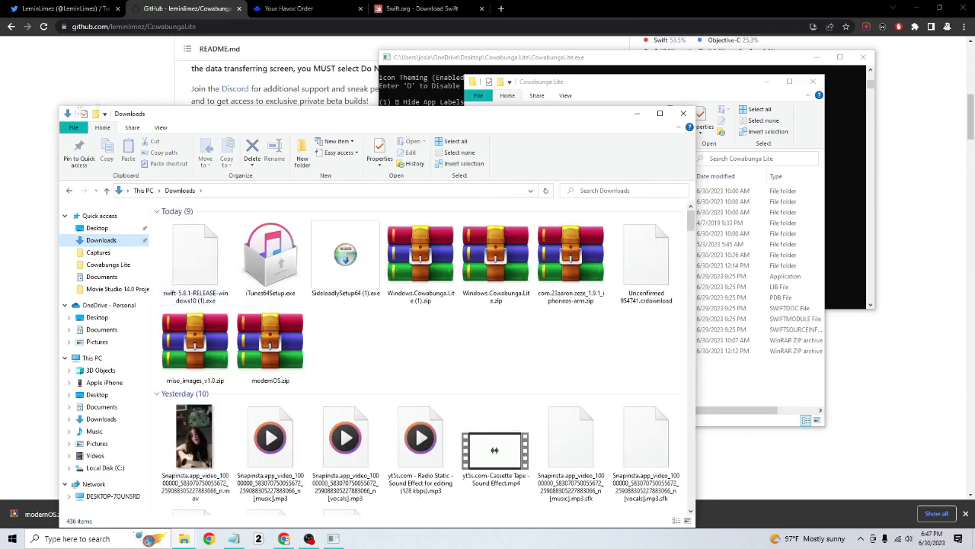
left_click_drag(60, 107, 257, 272)
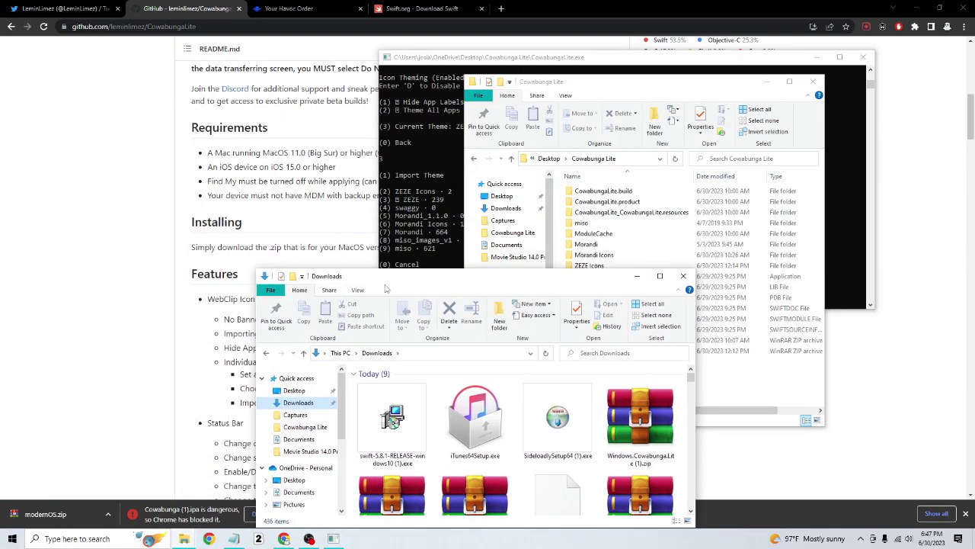
left_click_drag(364, 282, 162, 82)
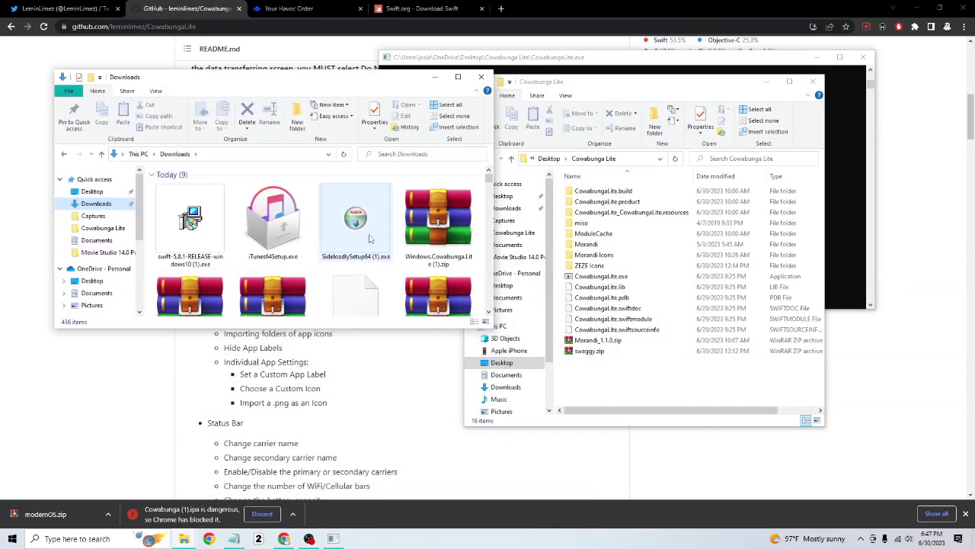
Open modernOS.zip from Downloads and extract its modernOS folder of icons into the Cowabunga Lite folder.
scroll(292, 257, "down", 3)
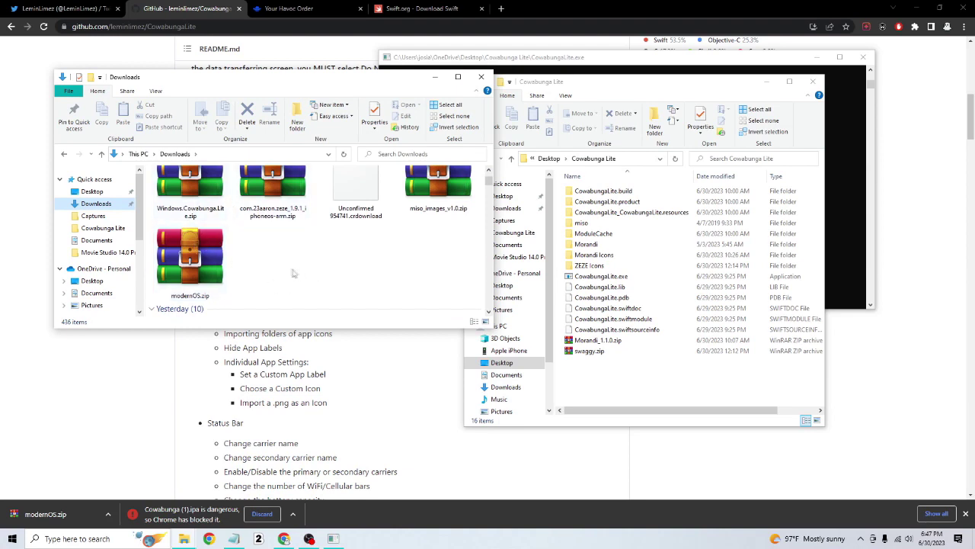
left_click(184, 265)
double_click(183, 266)
double_click(174, 166)
double_click(171, 159)
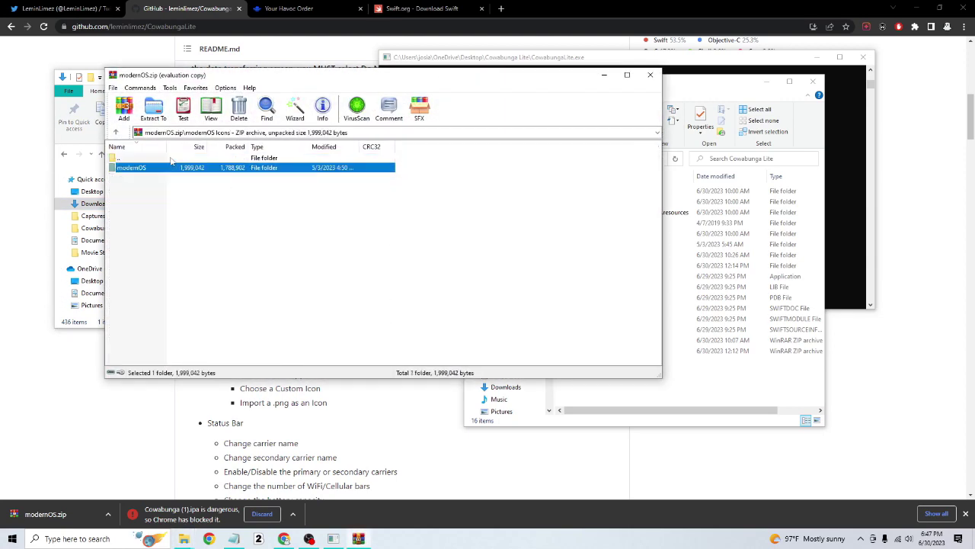
double_click(131, 169)
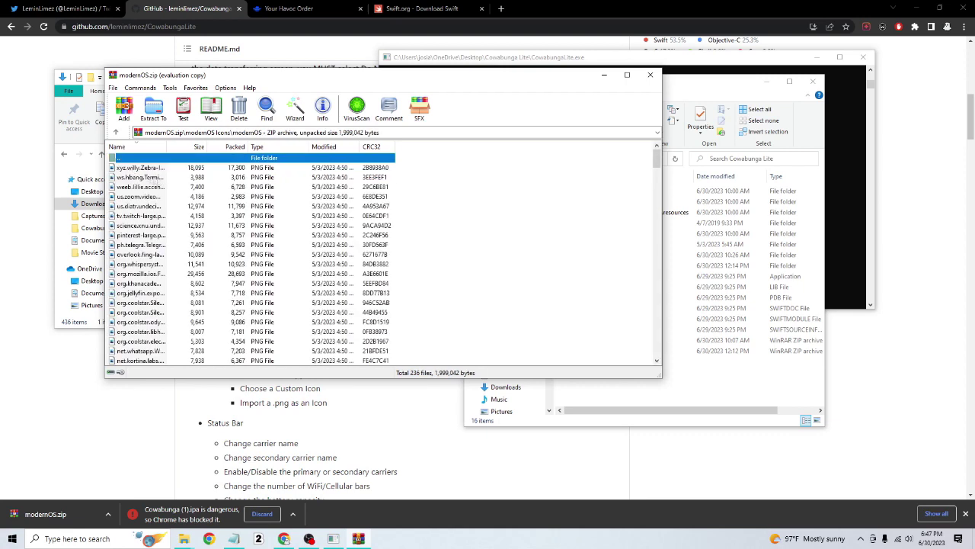
double_click(150, 159)
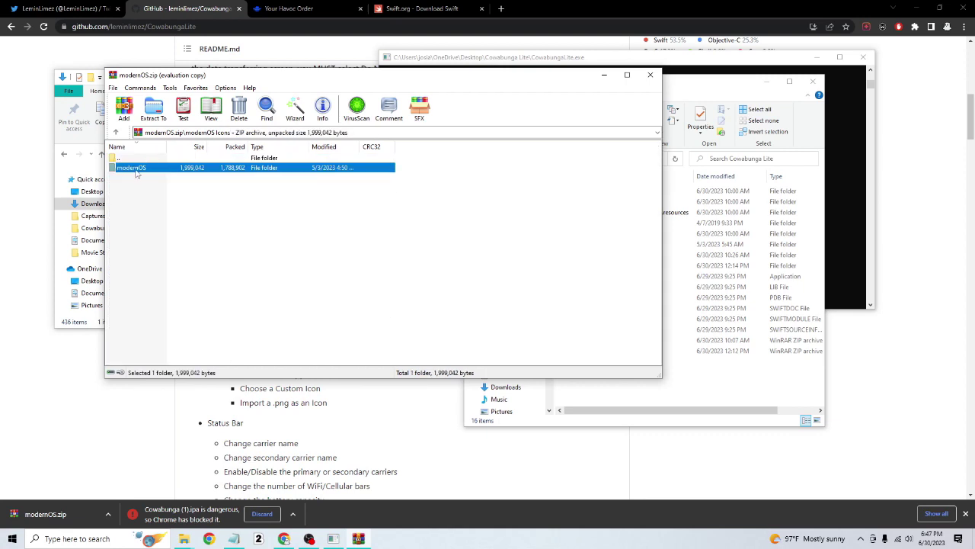
left_click_drag(135, 173, 734, 394)
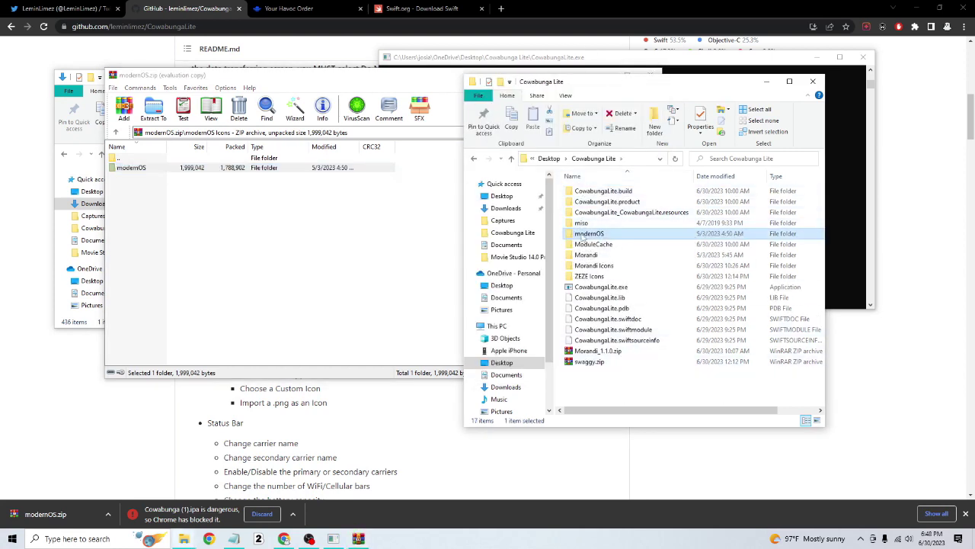
Copy the path of the extracted modernOS folder and submit it in the Cowabunga Lite CLI as the icon folder to import.
double_click(583, 237)
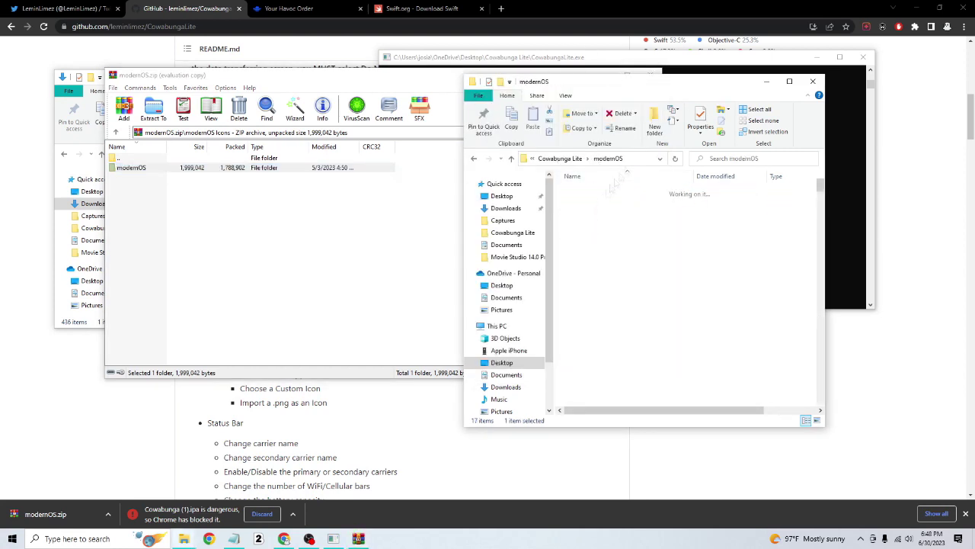
left_click(644, 160)
key("ctrl+c")
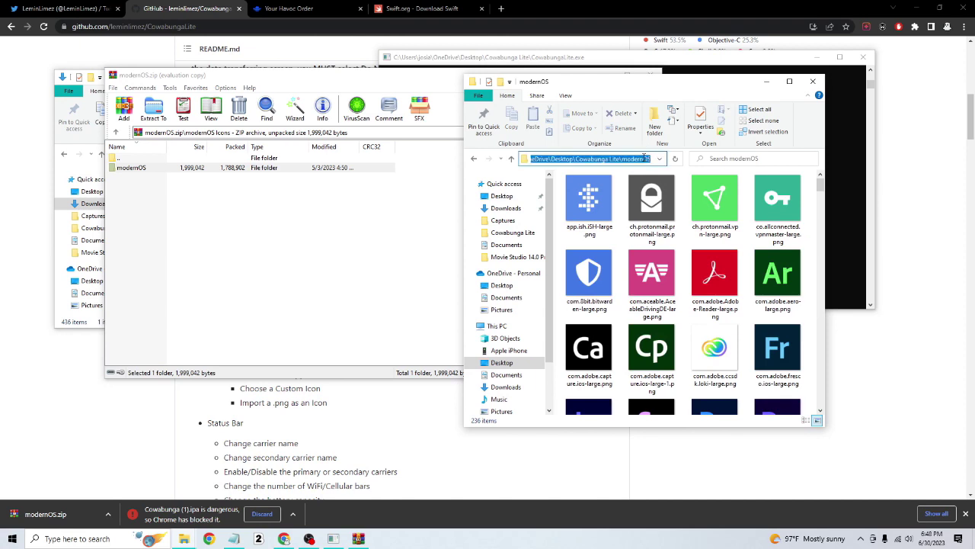
left_click(474, 158)
left_click(845, 209)
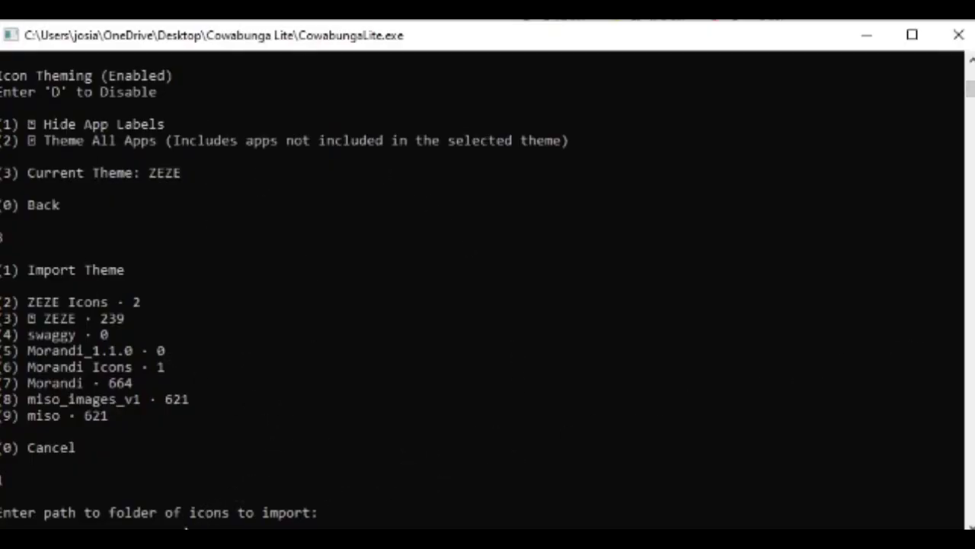
right_click(185, 526)
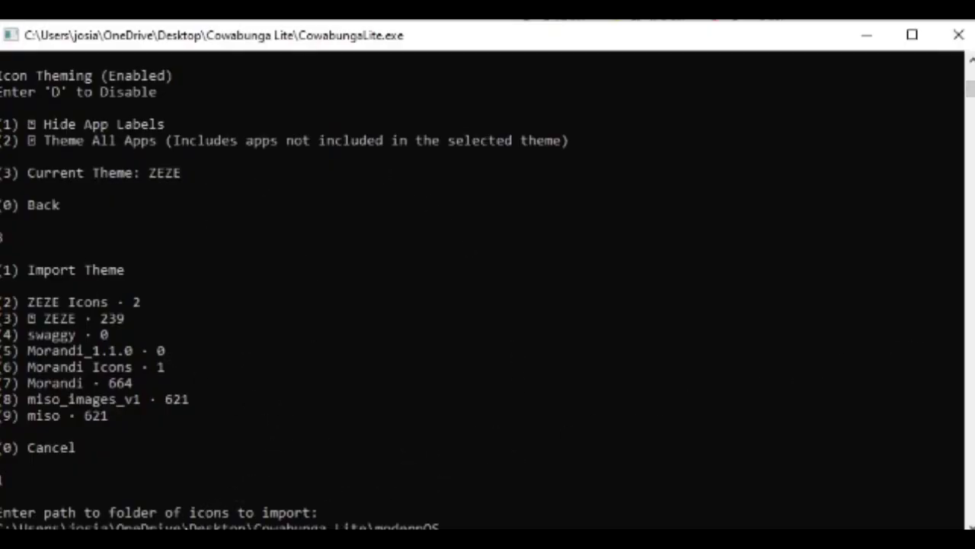
key("Return")
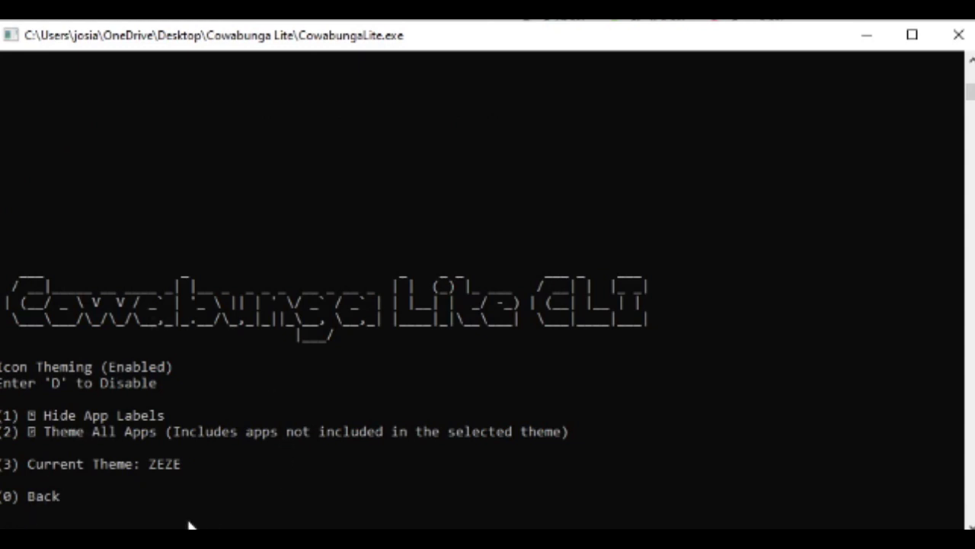
Select modernOS as the current icon theme.
type("3")
key("Return")
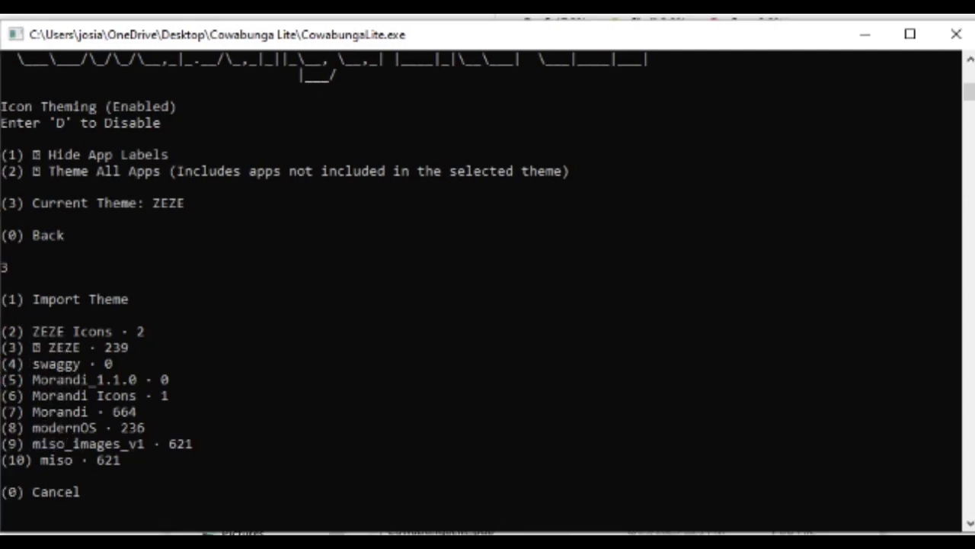
type("8")
key("Return")
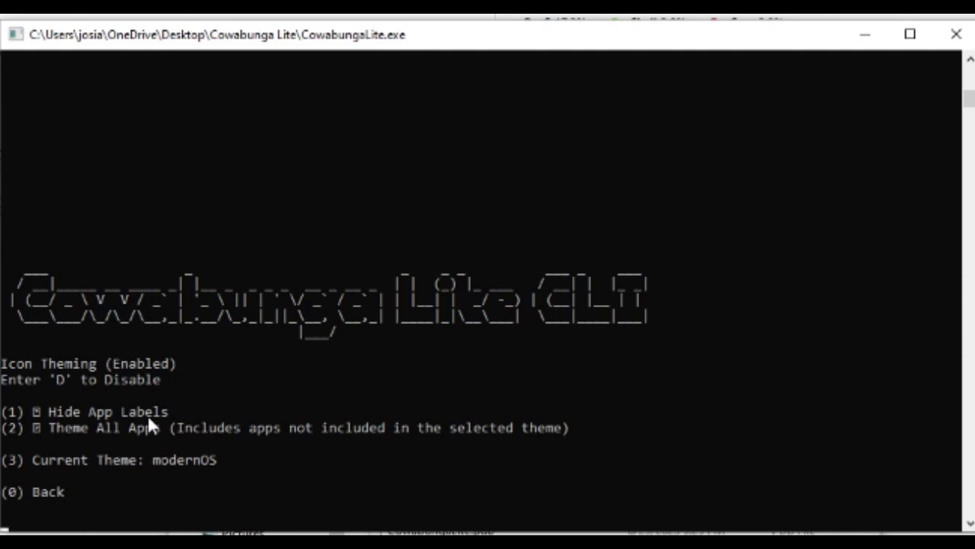
Toggle the Theme All Apps option and return to the main page list.
type("2")
type("0")
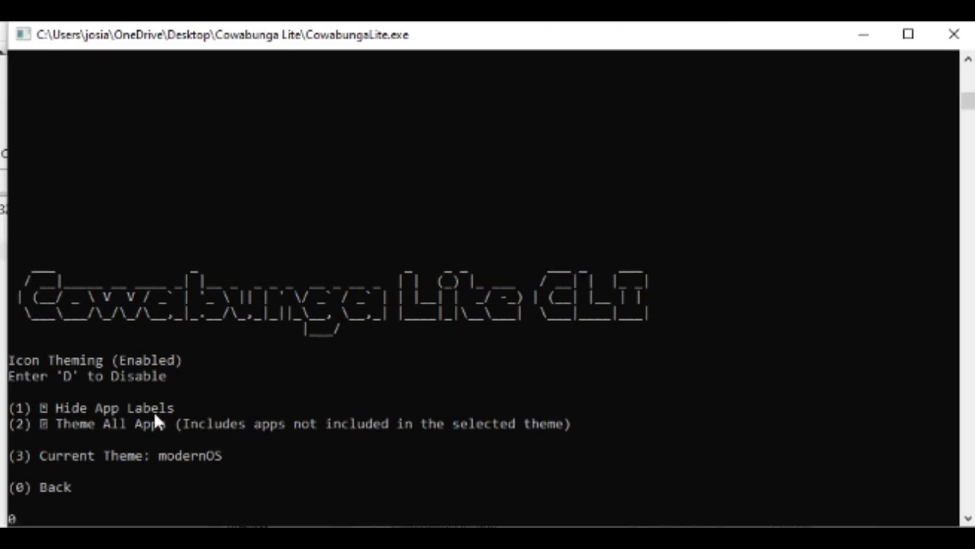
key("Return")
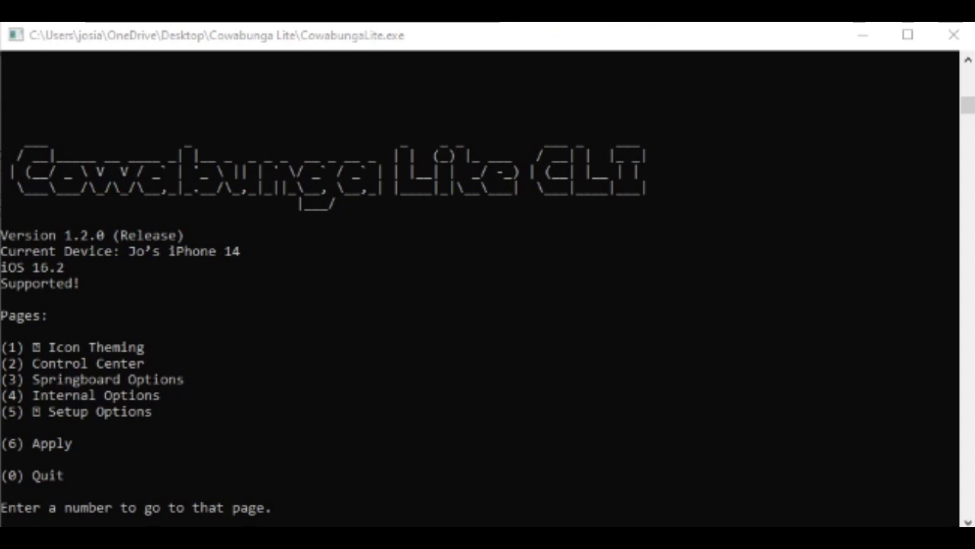
Apply the enabled AppliedTheme and SkipSetup tweaks to the iPhone and confirm.
left_click(227, 481)
type("6")
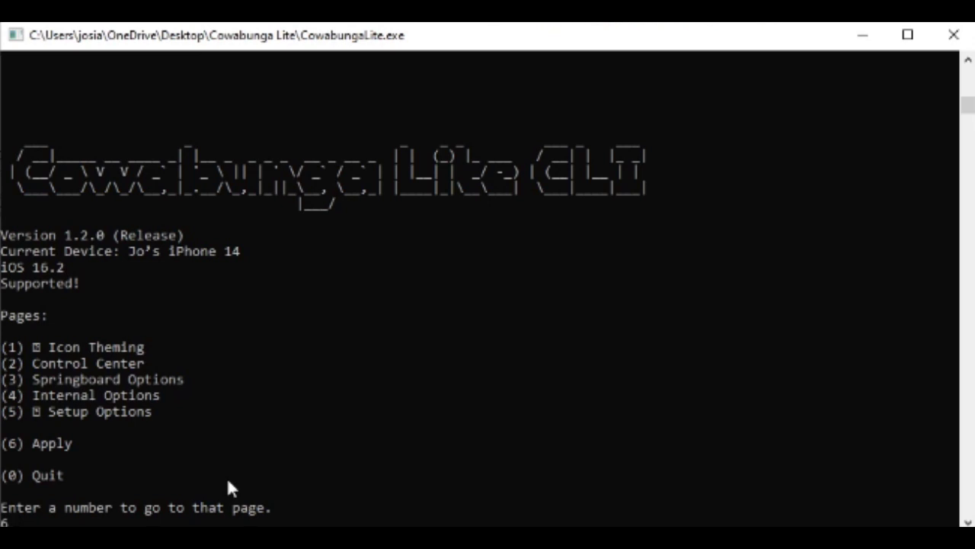
key("Return")
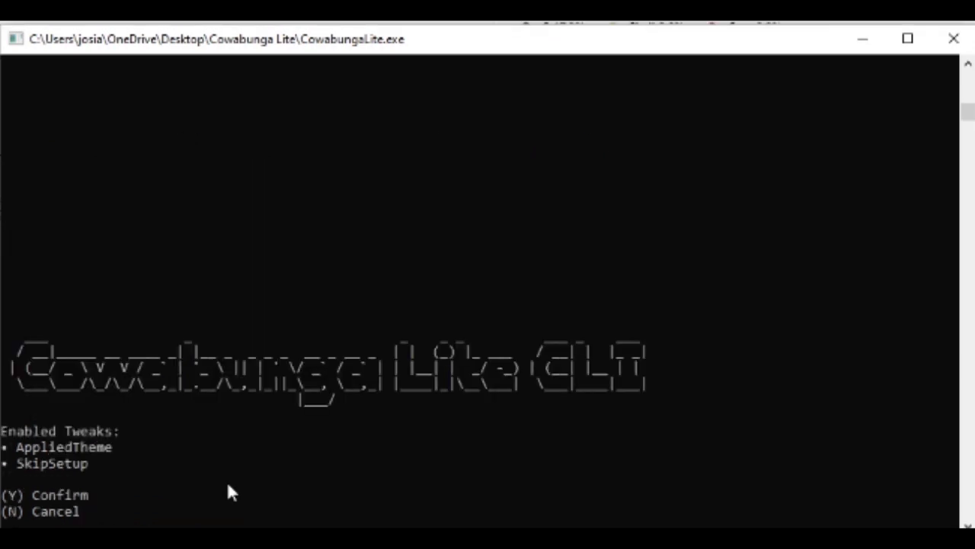
type("y")
key("Return")
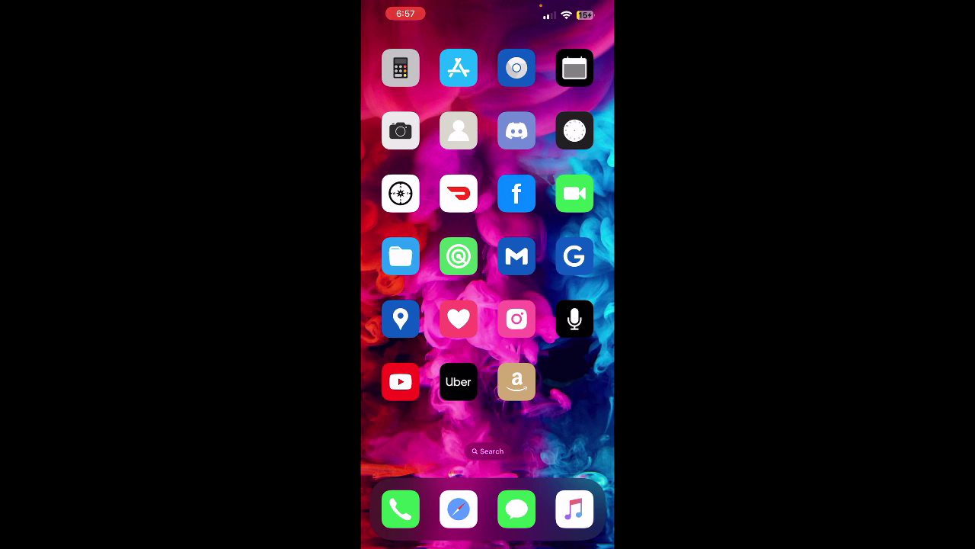
Look through the themed iPhone home screens, remove Cash App from the Home Screen and finish editing.
scroll(488, 229, "right", 3)
scroll(488, 228, "left", 3)
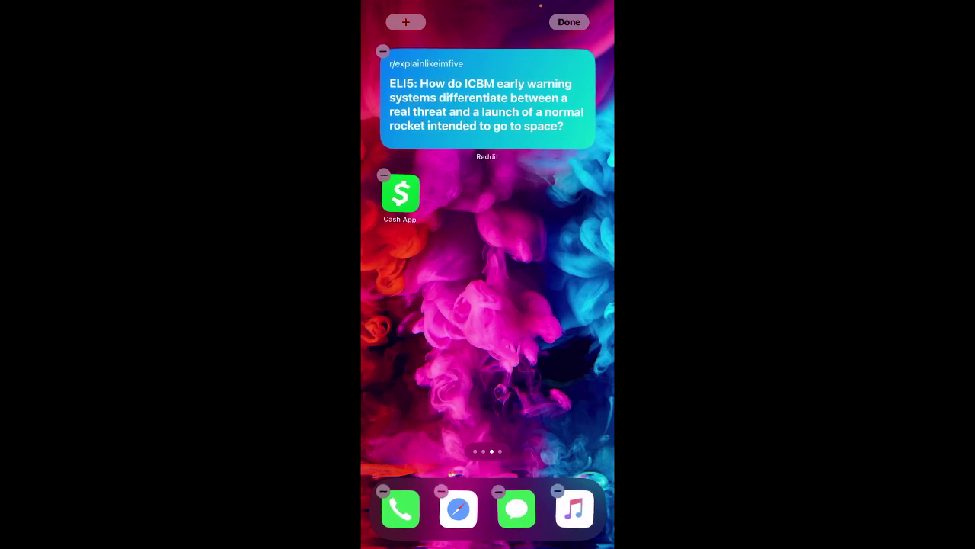
left_click(382, 175)
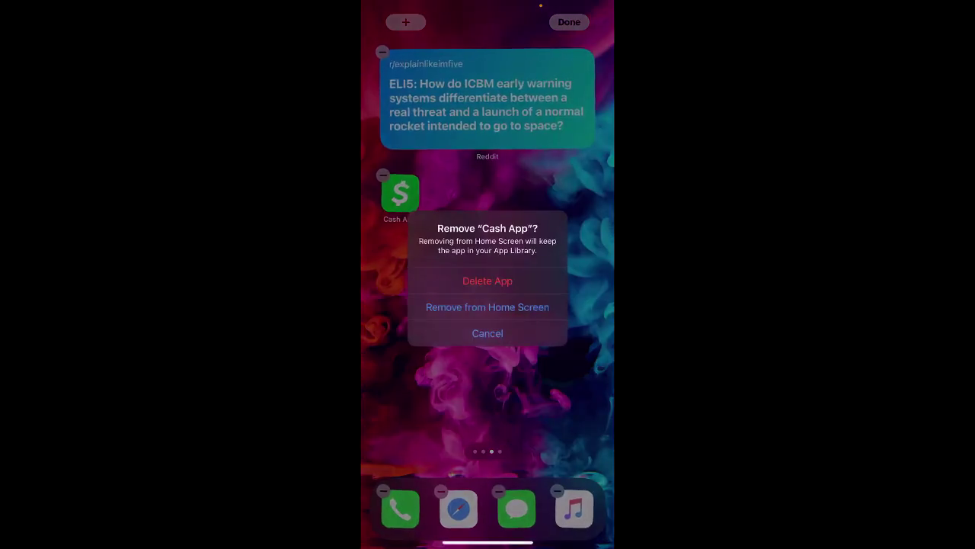
left_click(487, 307)
left_click(569, 22)
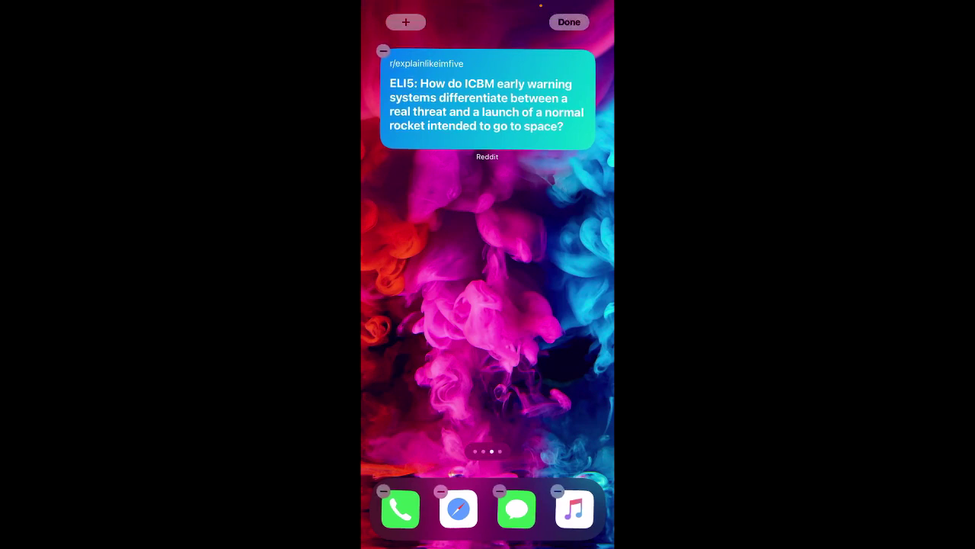
left_click(570, 20)
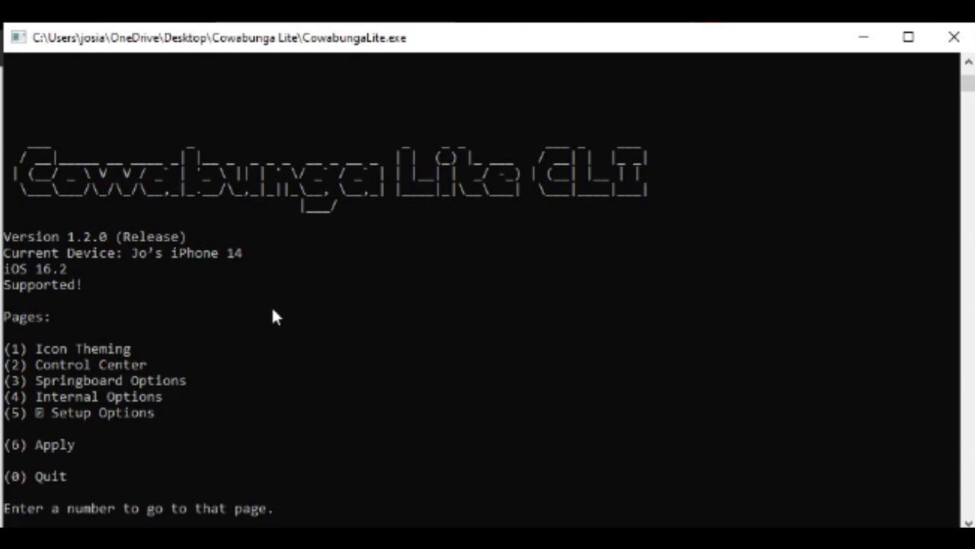
Enable the Control Center tweaks in the Cowabunga Lite CLI and return to the main page list.
type("2")
key("Return")
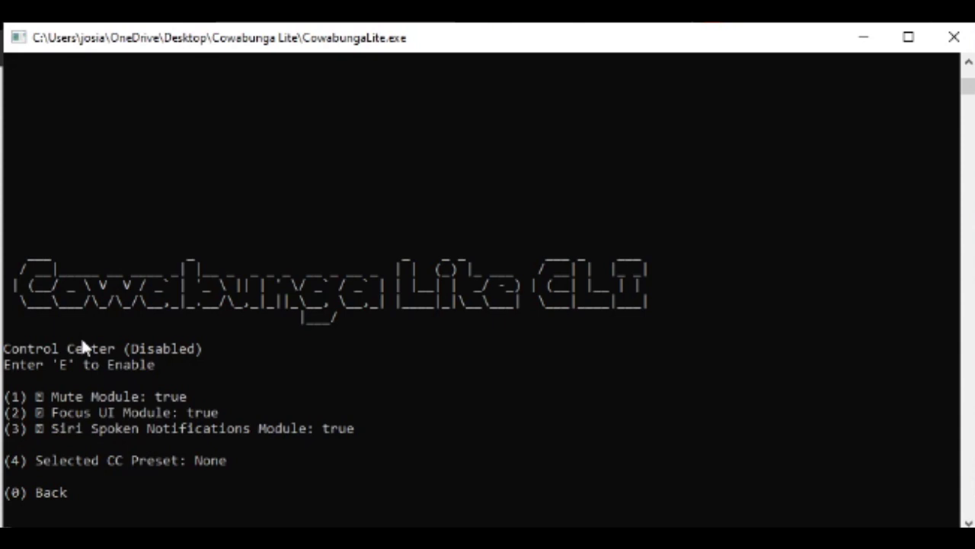
type("E")
key("Return")
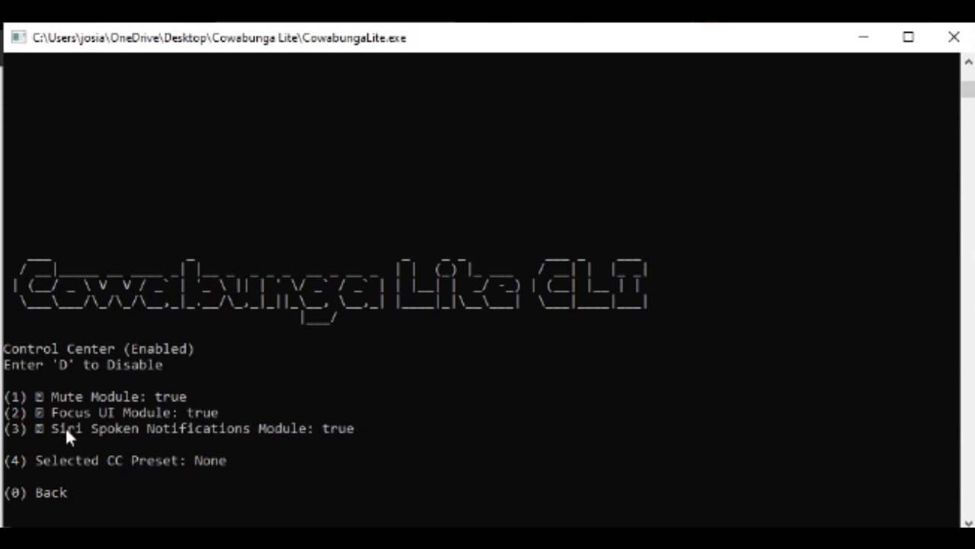
type("0")
key("Return")
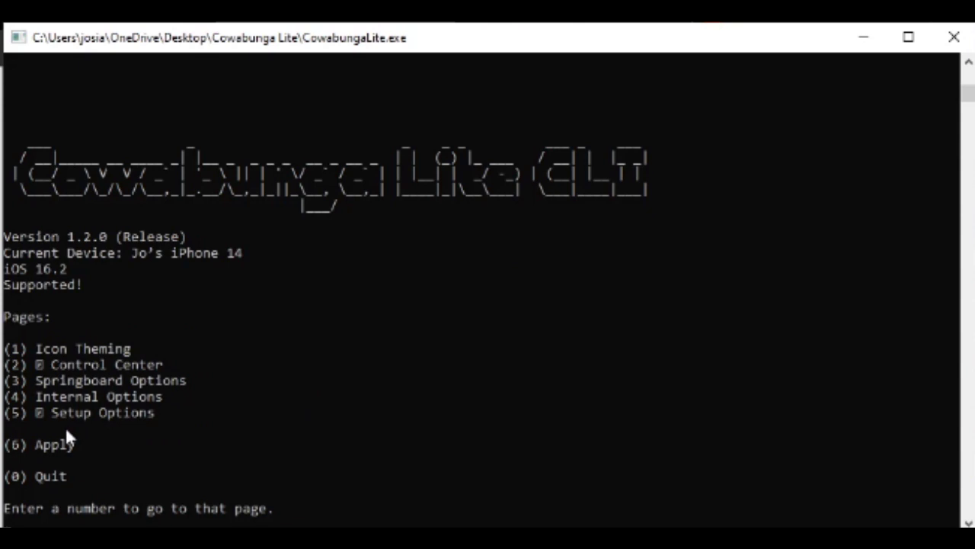
Set the Lock Screen Footnote Text in Springboard Options to "Cowabunga Lite" and return to the main page list.
type("3")
key("Return")
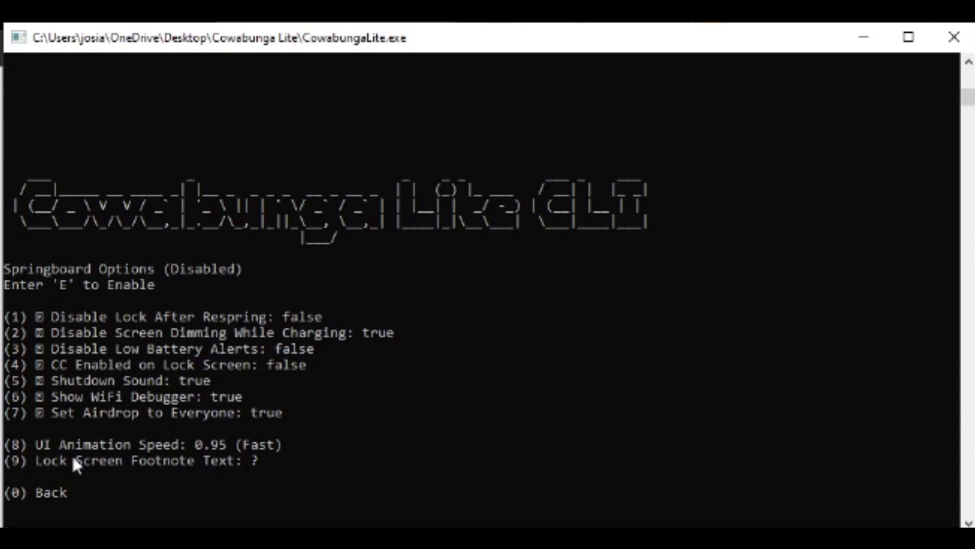
type("9")
key("Return")
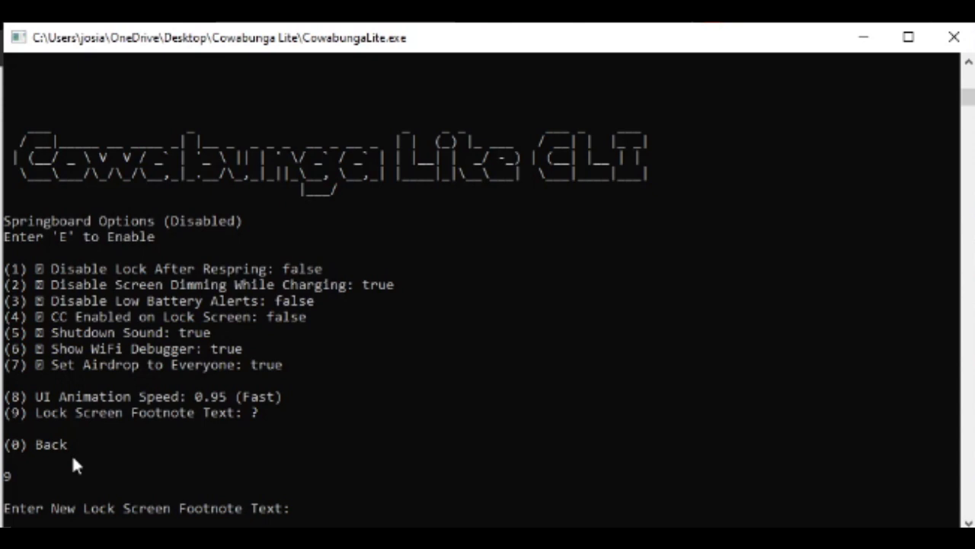
type("Cowabunga Lite")
key("Return")
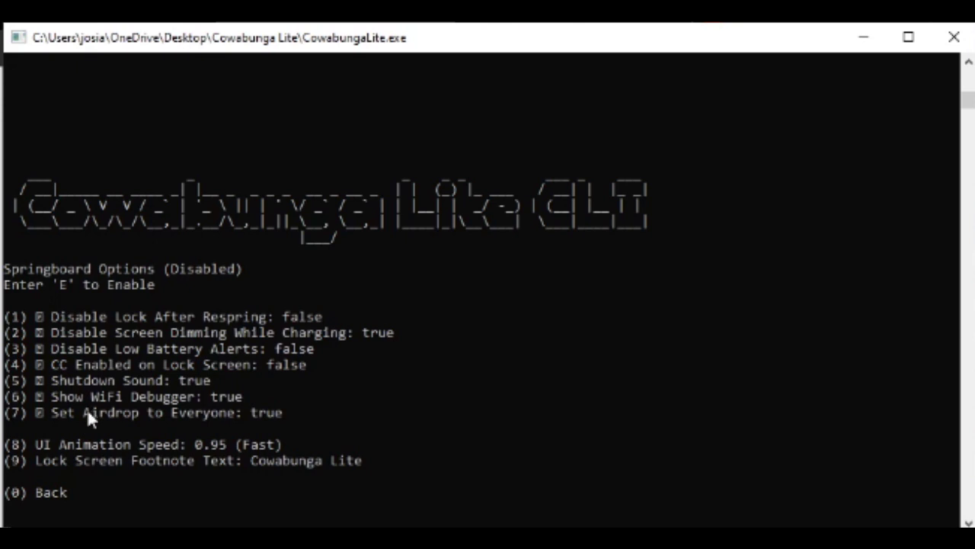
type("0")
key("Return")
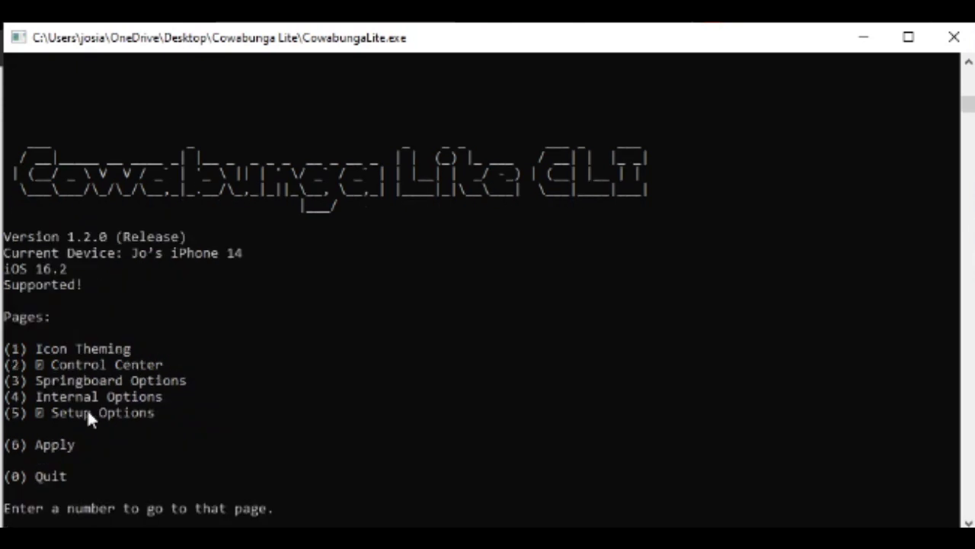
Apply the enabled SkipSetup and ControlCenter tweaks to the iPhone and confirm.
type("6")
key("Return")
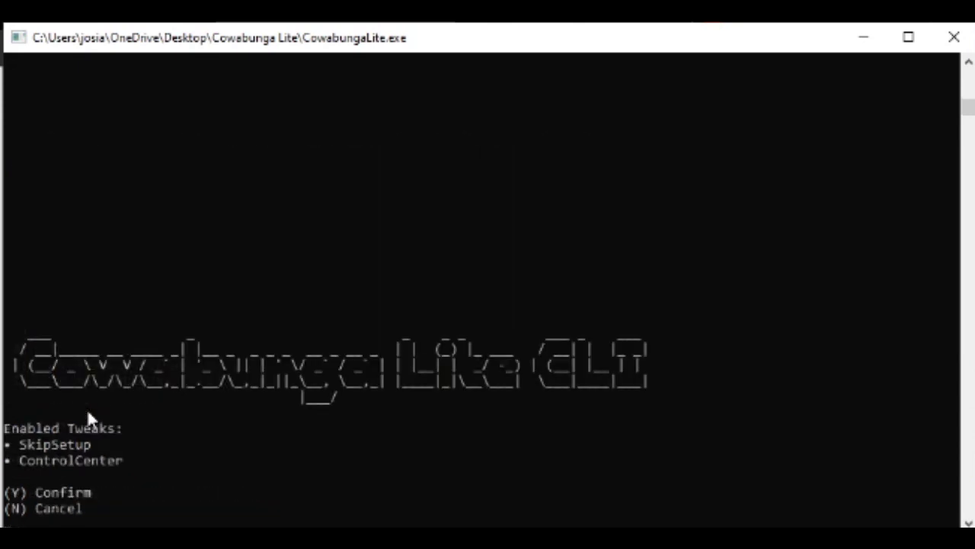
type("y")
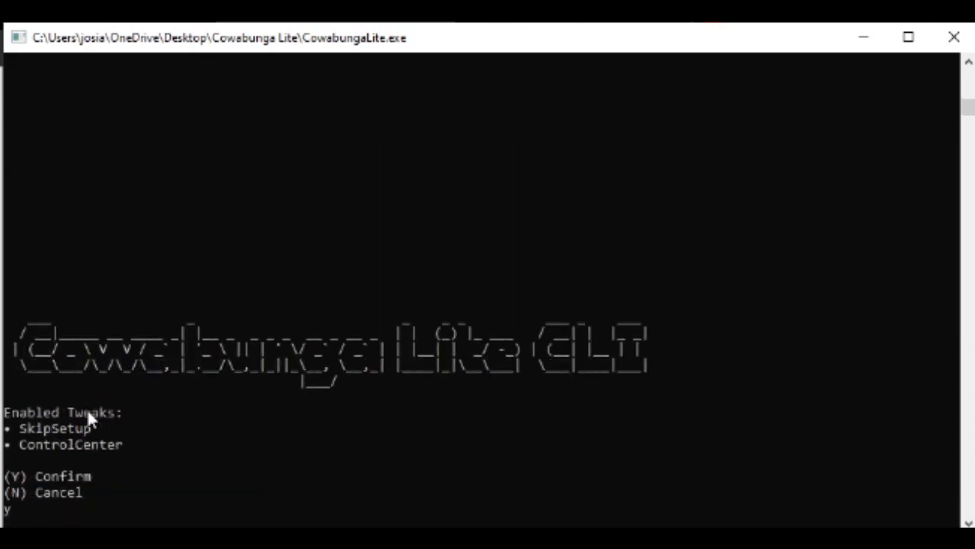
key("Return")
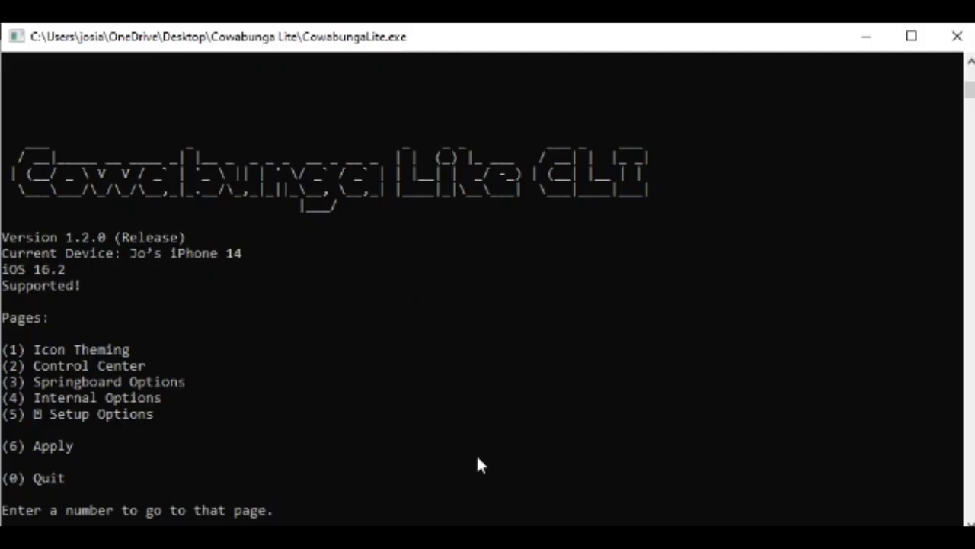
Review the settings on the Internal Options and Setup Options pages and return to the main page list.
type("4")
key("Return")
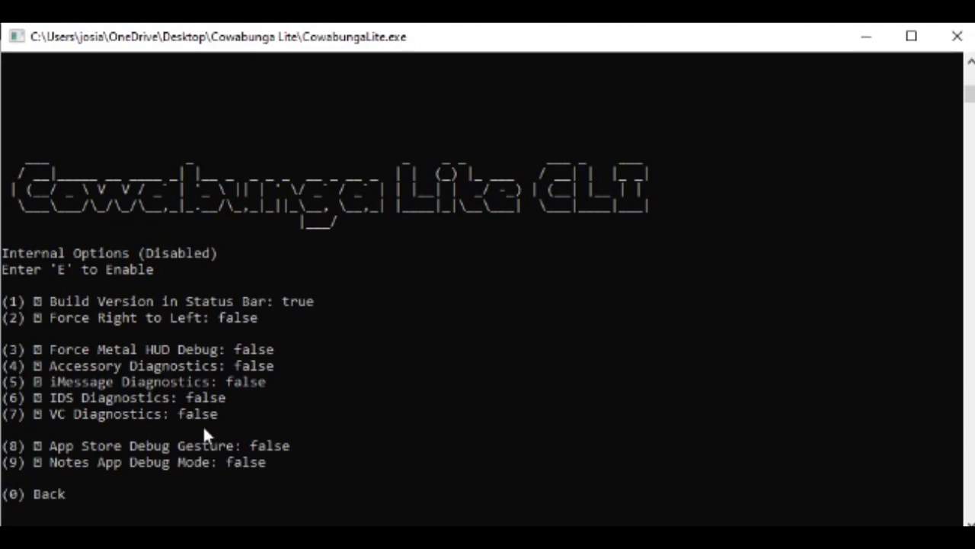
type("0")
key("Return")
type("5")
key("Return")
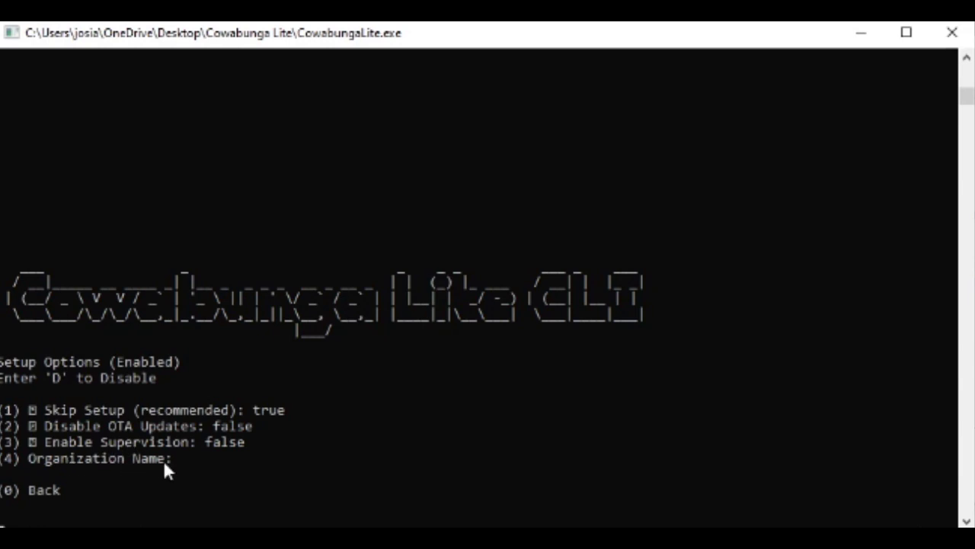
type("0")
key("Return")
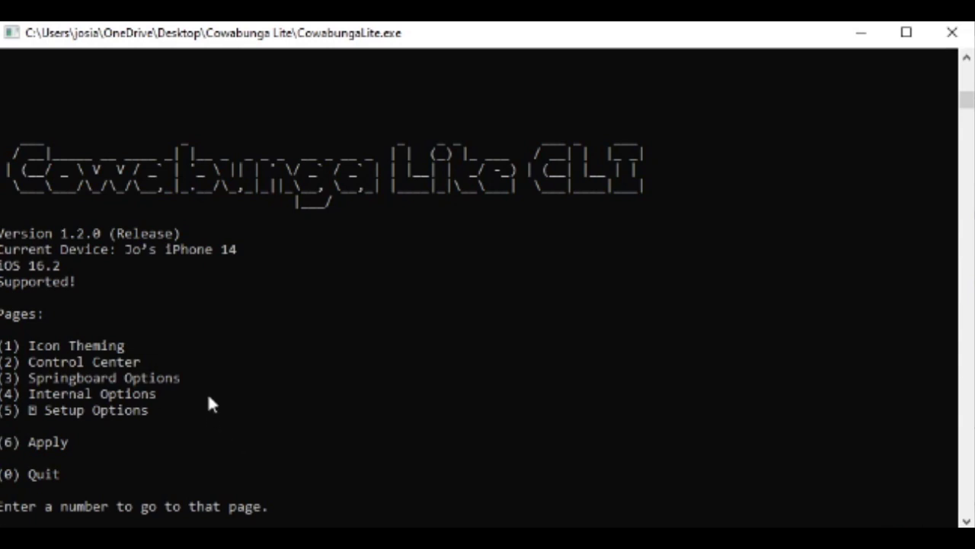
Switch to Chrome, open LeminLimez's Cowabunga Lite v1.2 release tweet and examine the error screenshot posted in its replies.
key("alt+Tab")
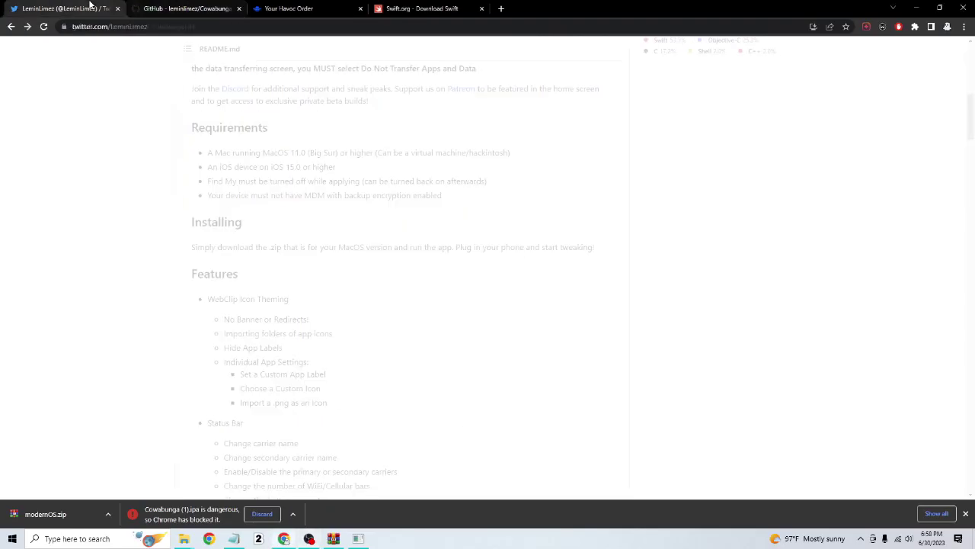
left_click(85, 9)
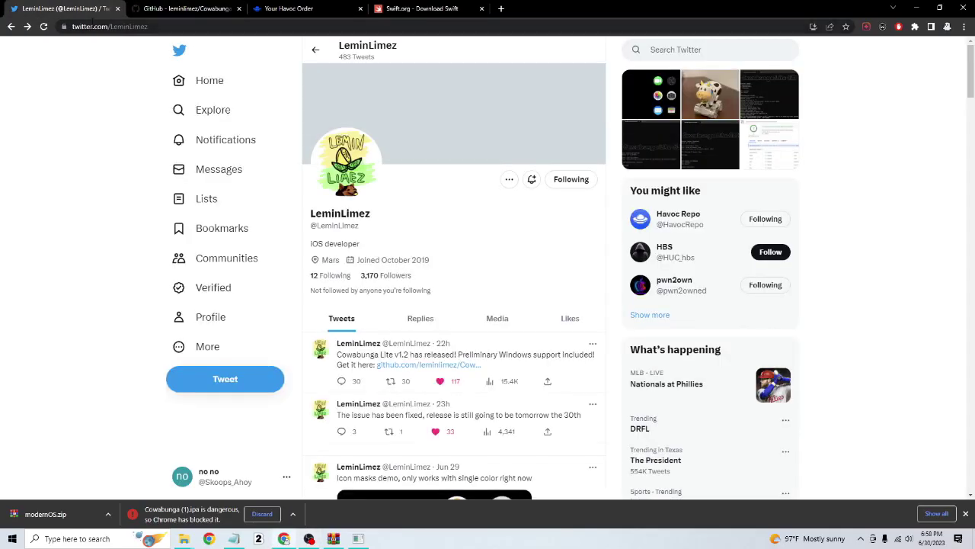
left_click(495, 353)
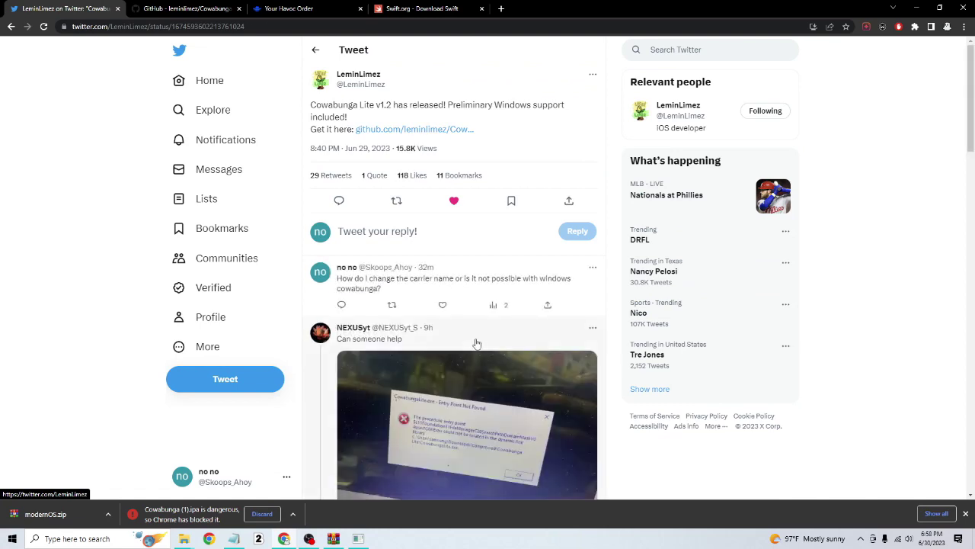
left_click(476, 354)
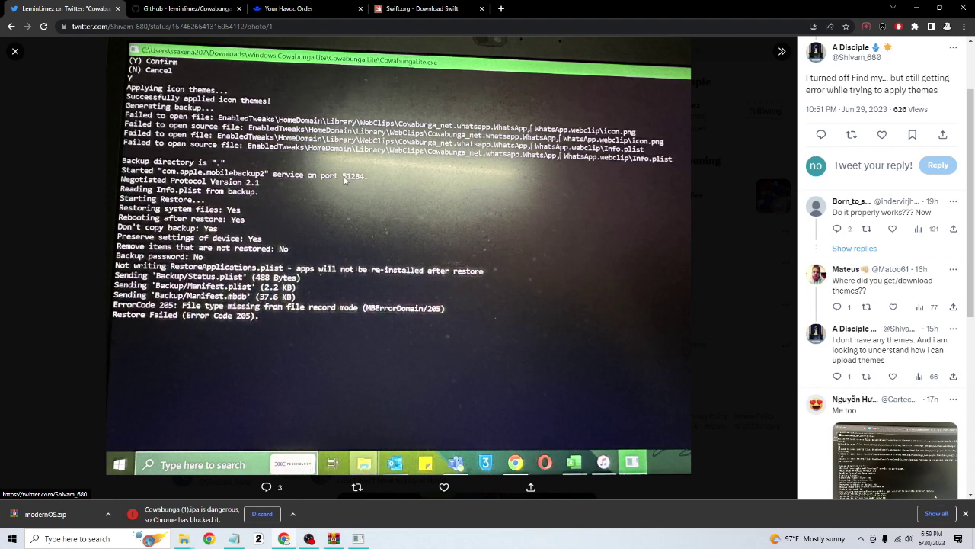
left_click(16, 52)
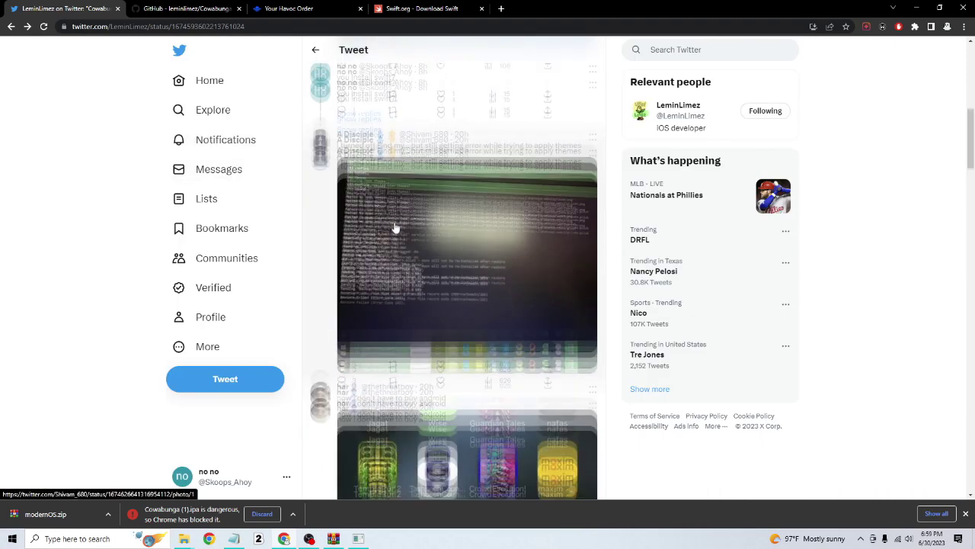